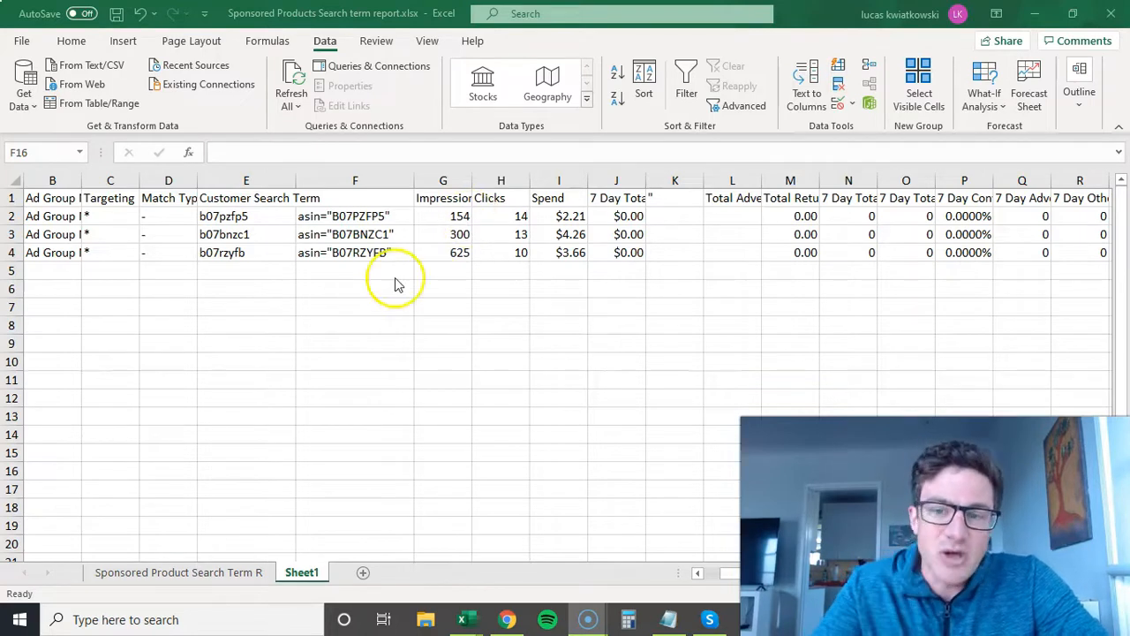
# Step: Review the three ASIN search terms on Sheet1 together with their impressions and clicks
pyautogui.click(354, 353)
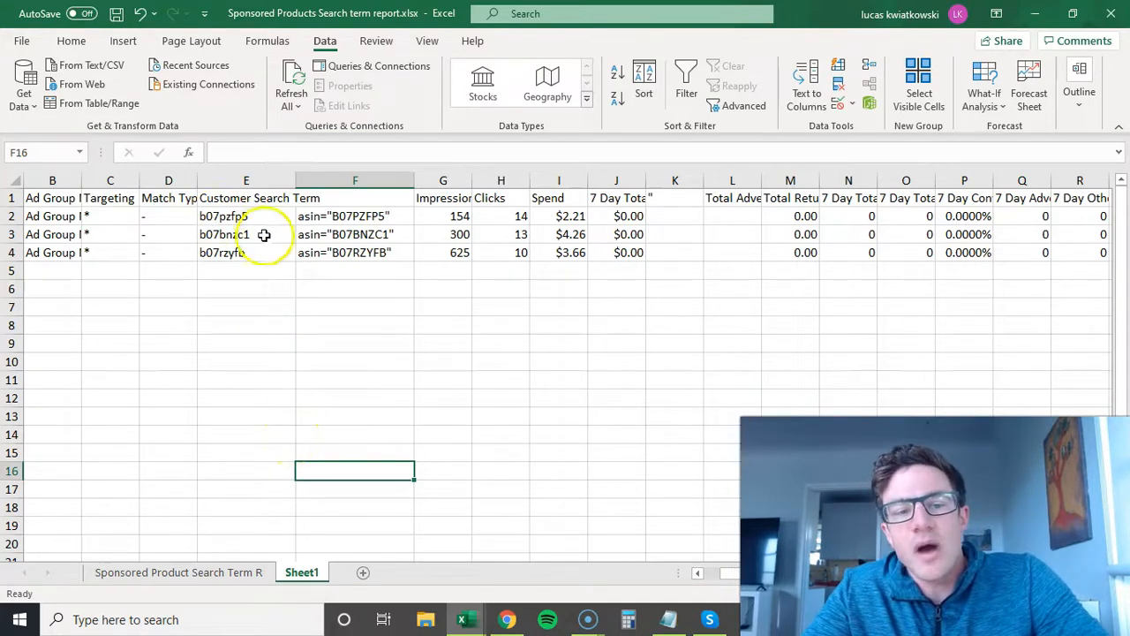
pyautogui.moveTo(253, 217); pyautogui.dragTo(316, 254)
pyautogui.click(254, 323)
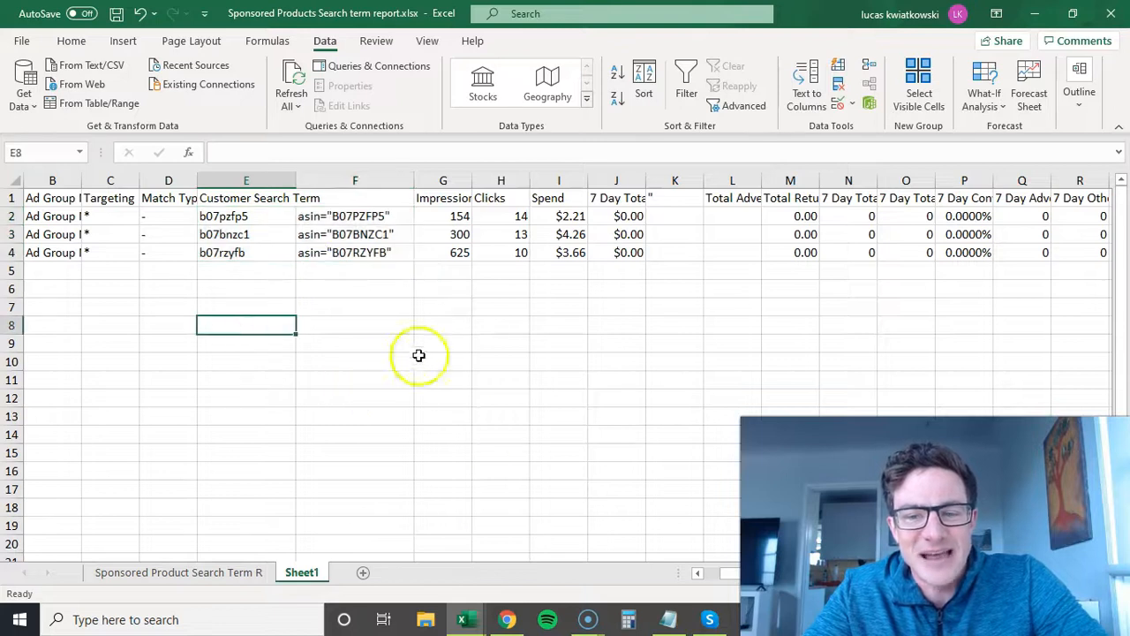
pyautogui.moveTo(450, 220); pyautogui.dragTo(521, 252)
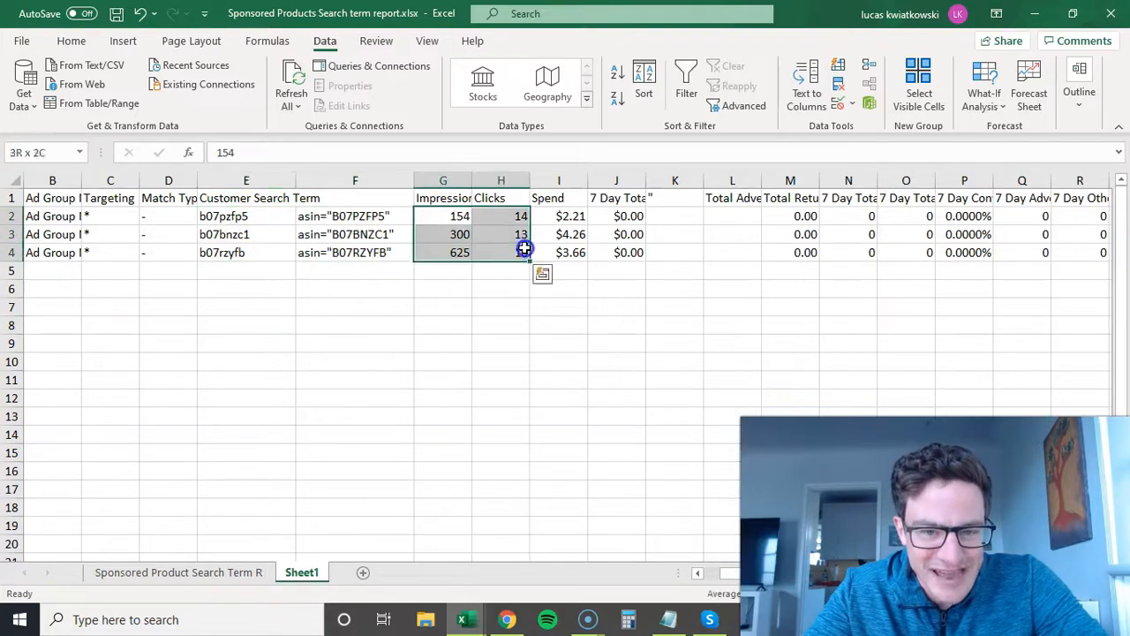
pyautogui.moveTo(285, 221); pyautogui.dragTo(341, 251)
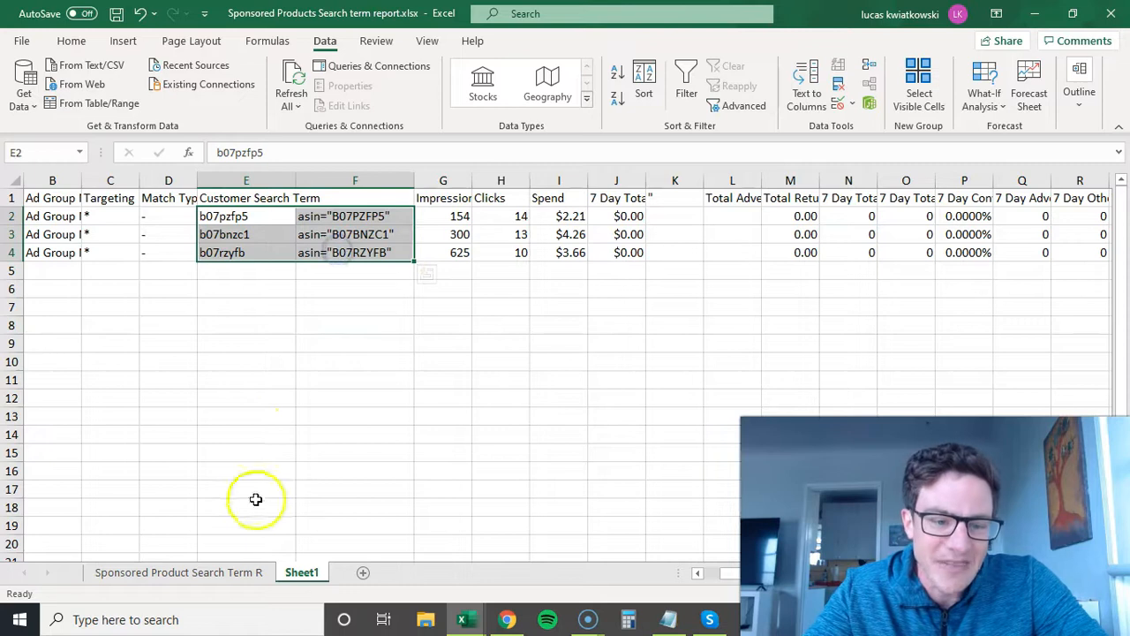
# Step: Examine the Targeting and Customer Search Term columns on the Sponsored Product Search Term R sheet
pyautogui.click(234, 572)
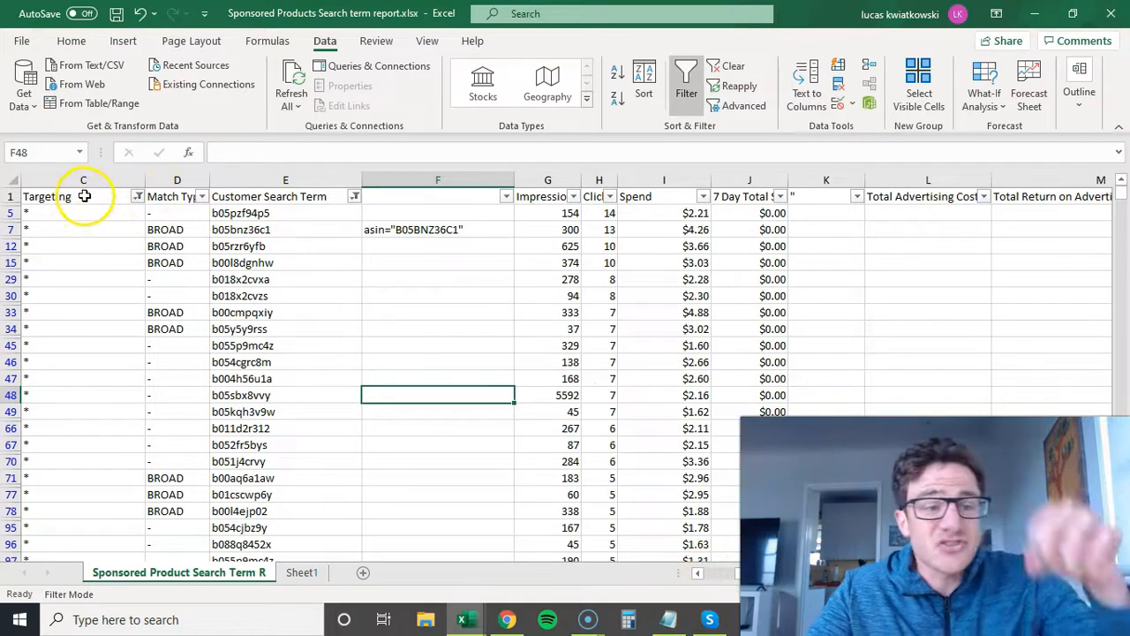
pyautogui.moveTo(71, 217); pyautogui.dragTo(94, 400)
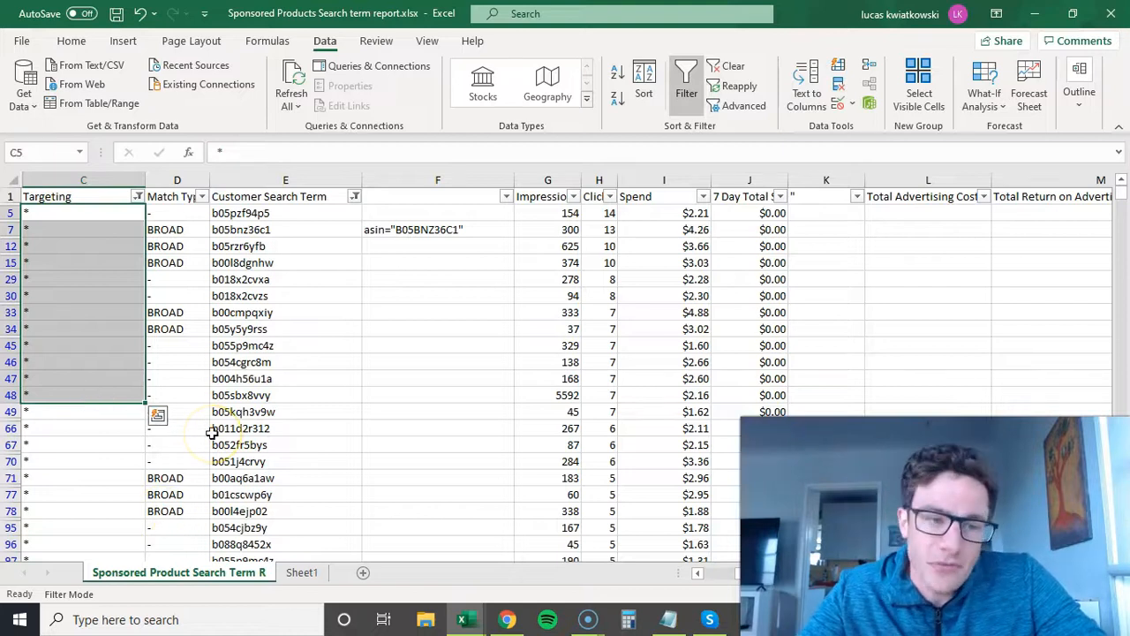
pyautogui.click(430, 297)
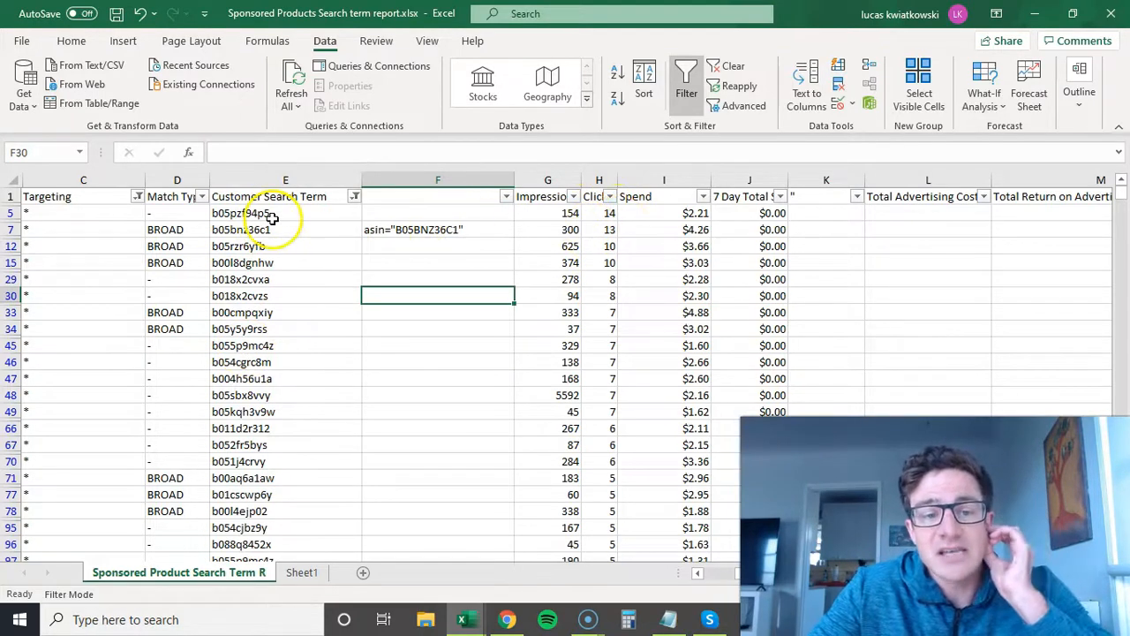
pyautogui.moveTo(264, 215); pyautogui.dragTo(323, 504)
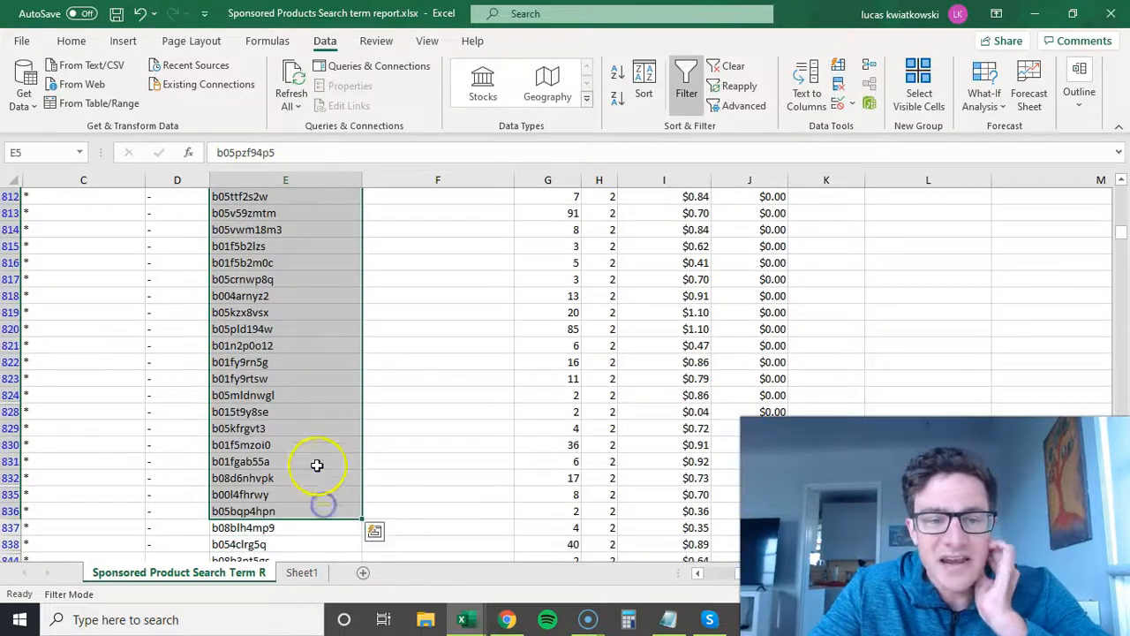
pyautogui.scroll(20, 309, 433)
pyautogui.scroll(20, 314, 287)
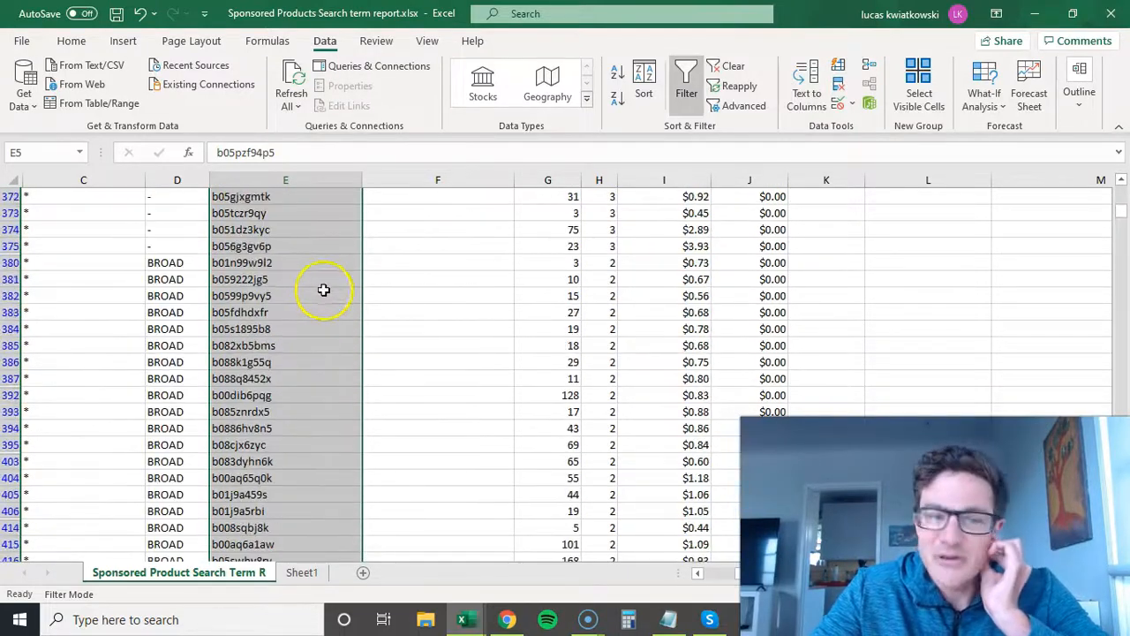
pyautogui.scroll(20, 336, 335)
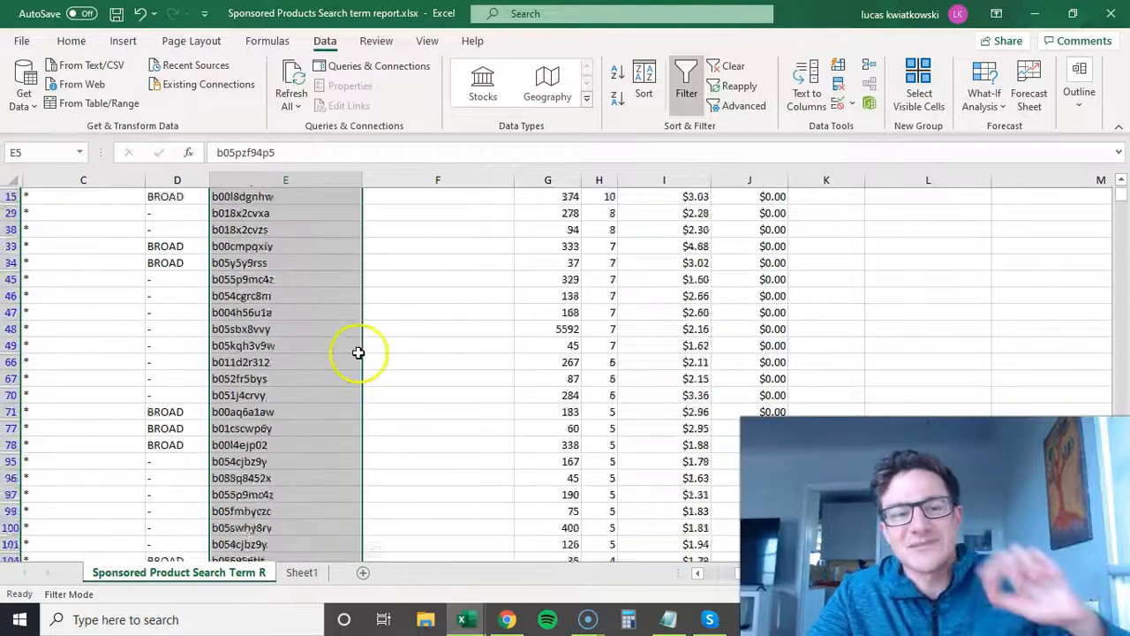
# Step: Return to Sheet1 and inspect the asin expressions in F2:F4 beside the customer search terms
pyautogui.click(300, 571)
pyautogui.click(229, 395)
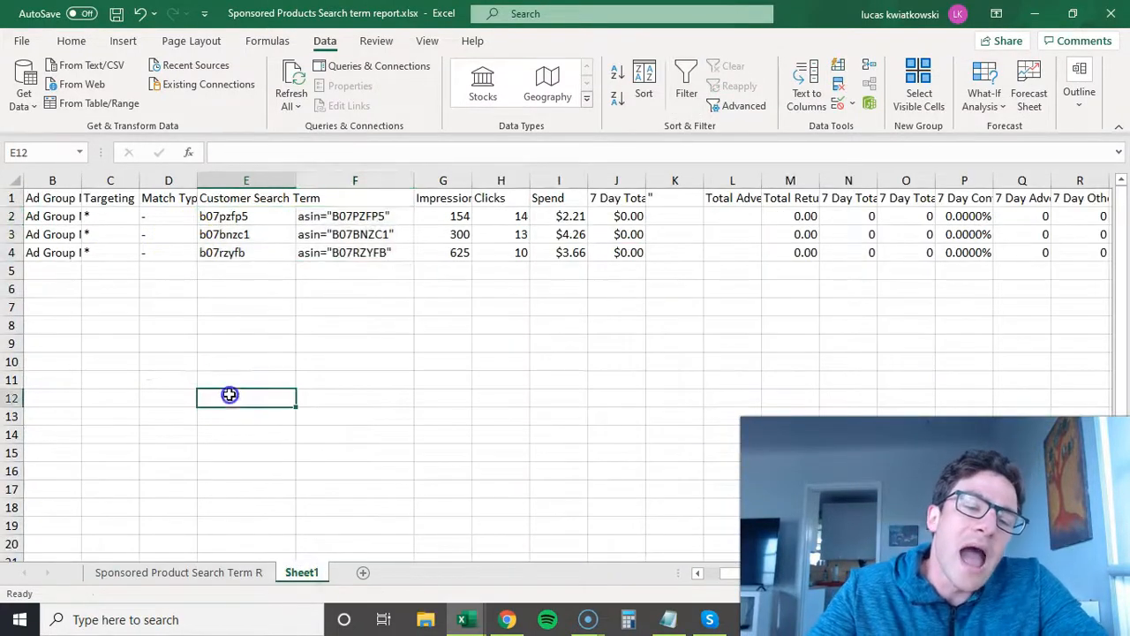
pyautogui.moveTo(367, 219); pyautogui.dragTo(373, 253)
pyautogui.click(288, 317)
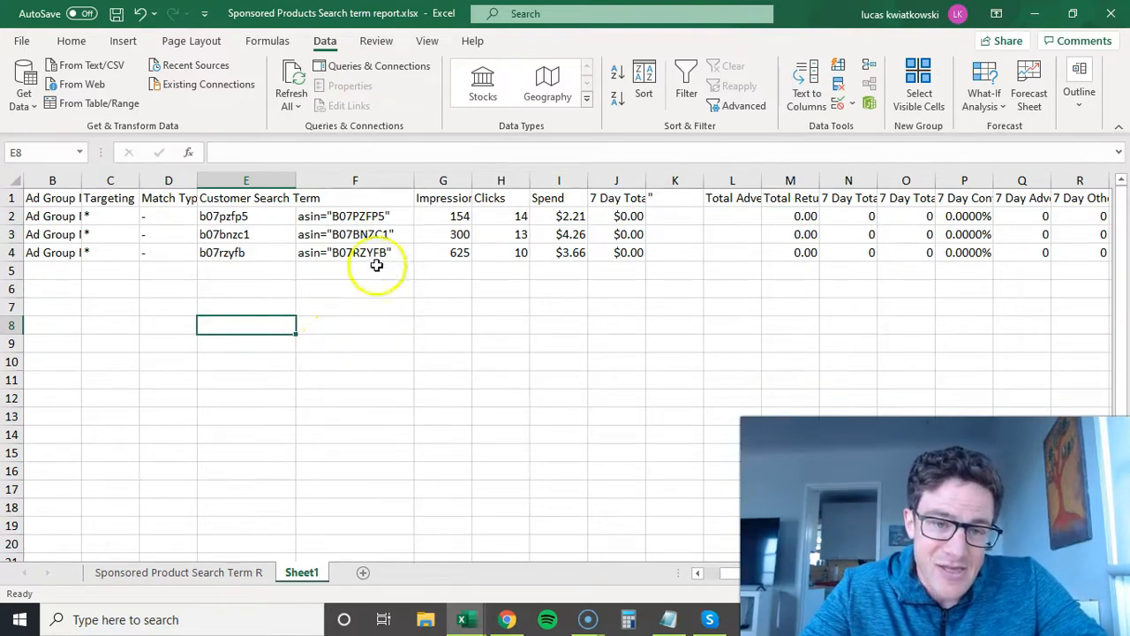
pyautogui.click(355, 216)
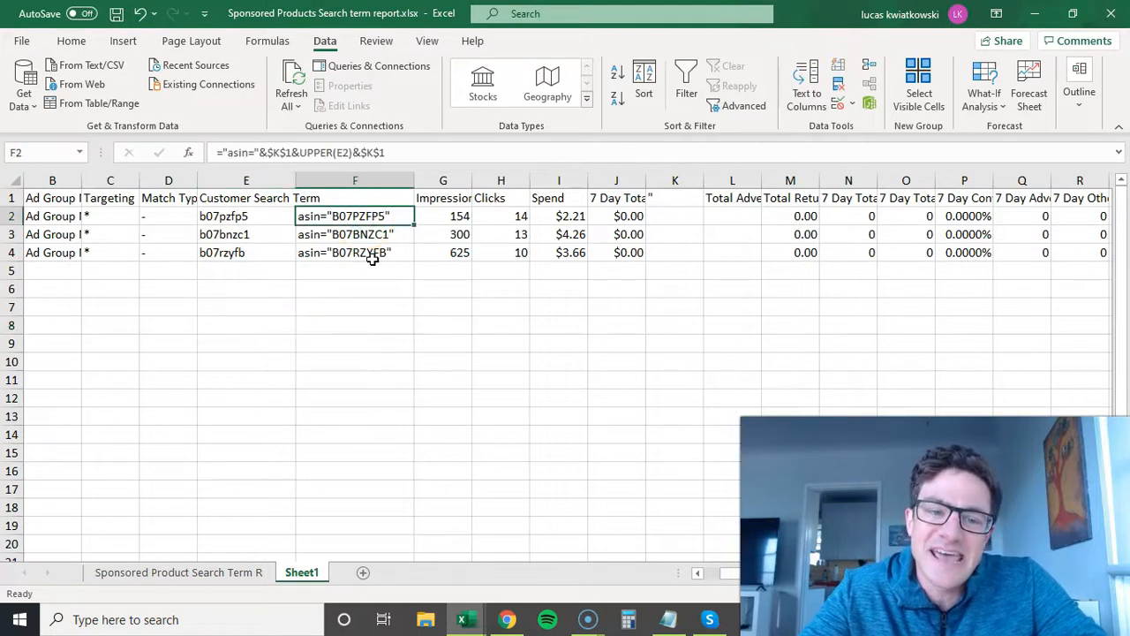
pyautogui.click(349, 430)
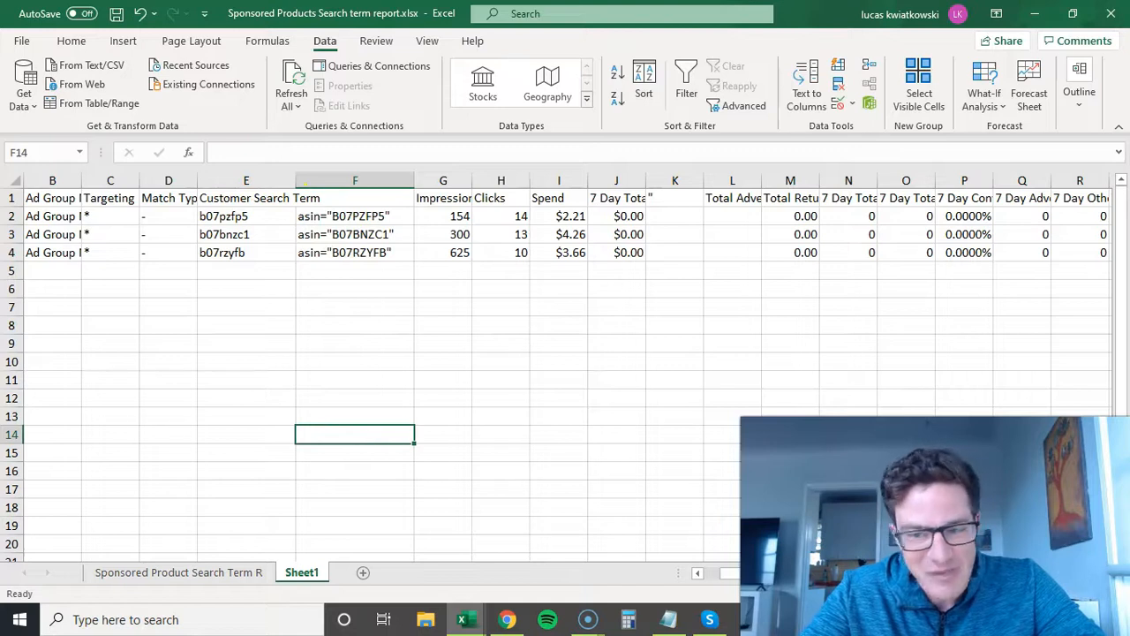
pyautogui.scroll(1, 748, 411)
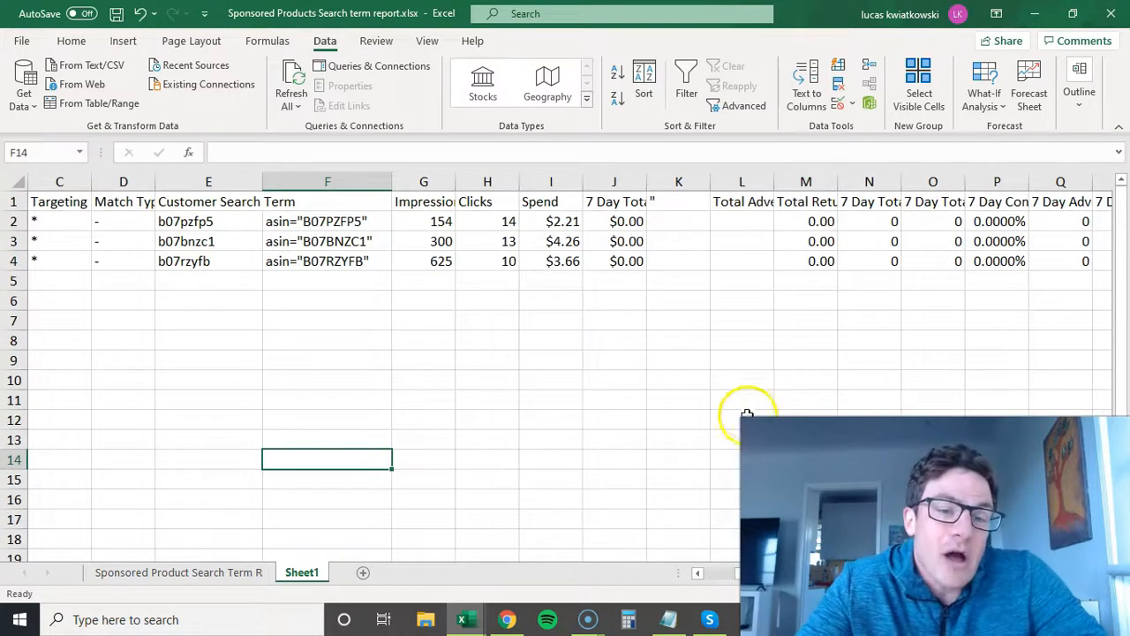
pyautogui.click(710, 574)
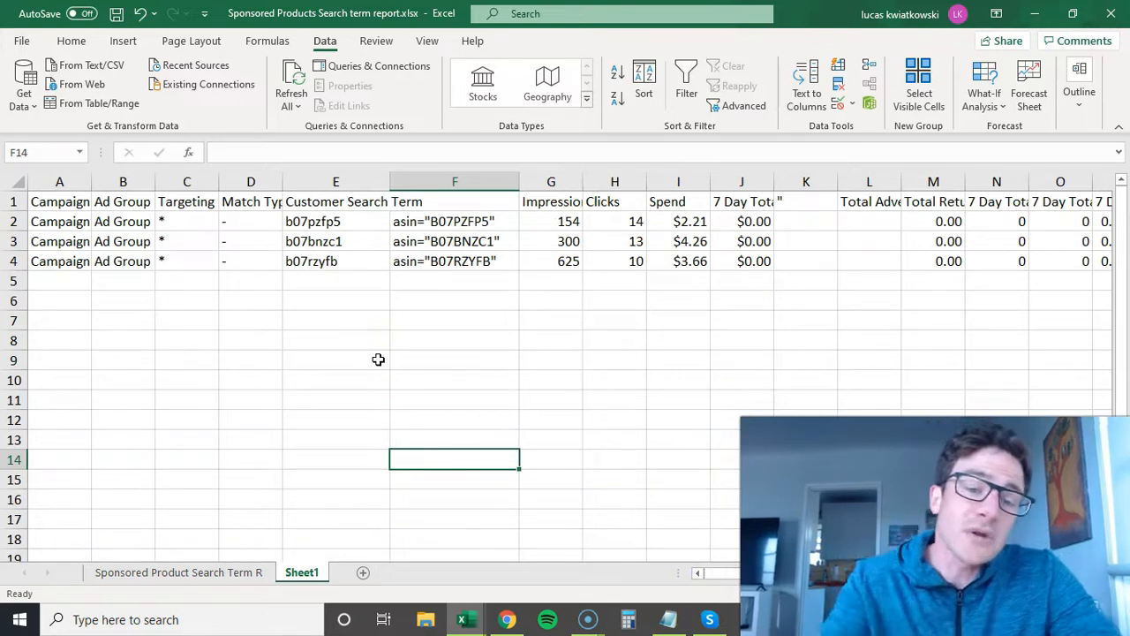
# Step: Check the search terms in E2:E4 and examine how the F2 formula combines the asin text, K1 and UPPER(E2)
pyautogui.click(331, 223)
pyautogui.click(339, 242)
pyautogui.click(335, 263)
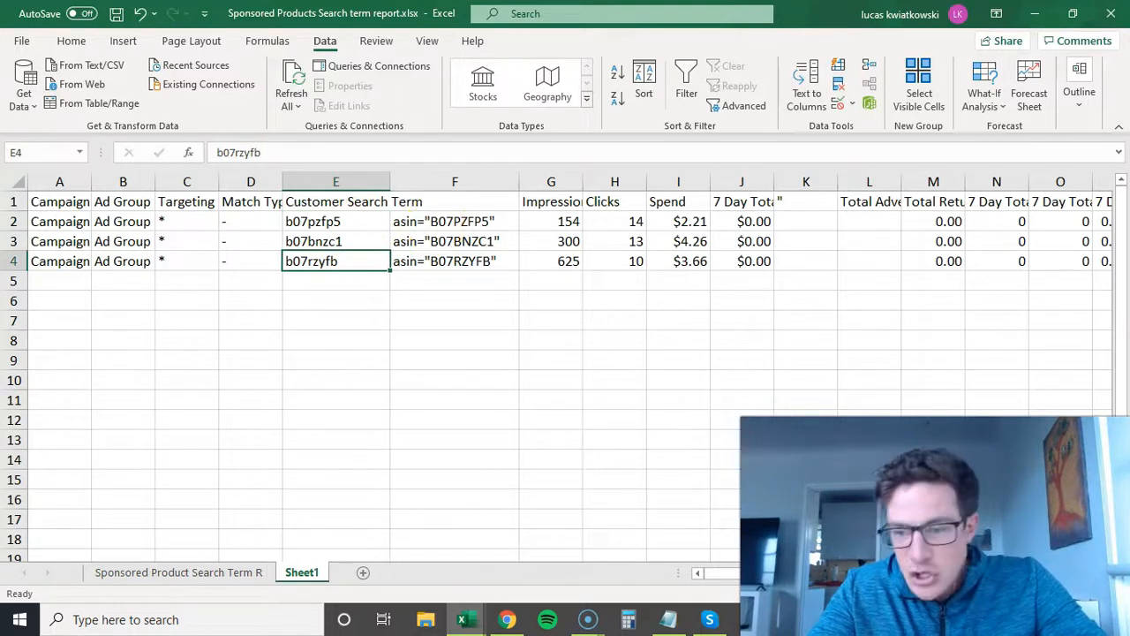
pyautogui.scroll(1, 493, 226)
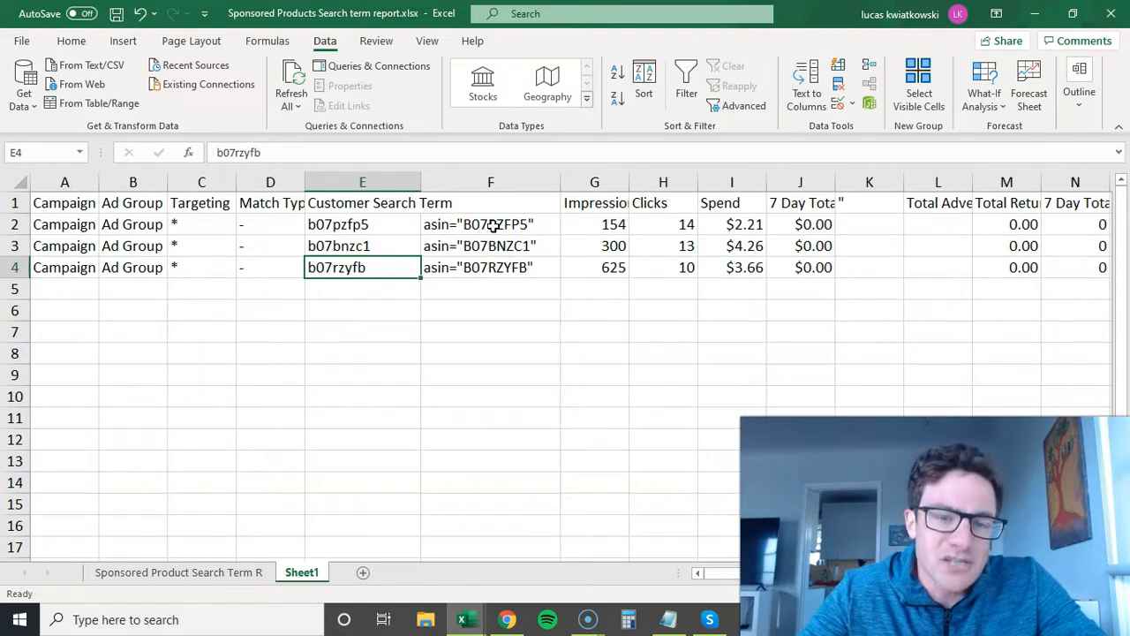
pyautogui.click(386, 227)
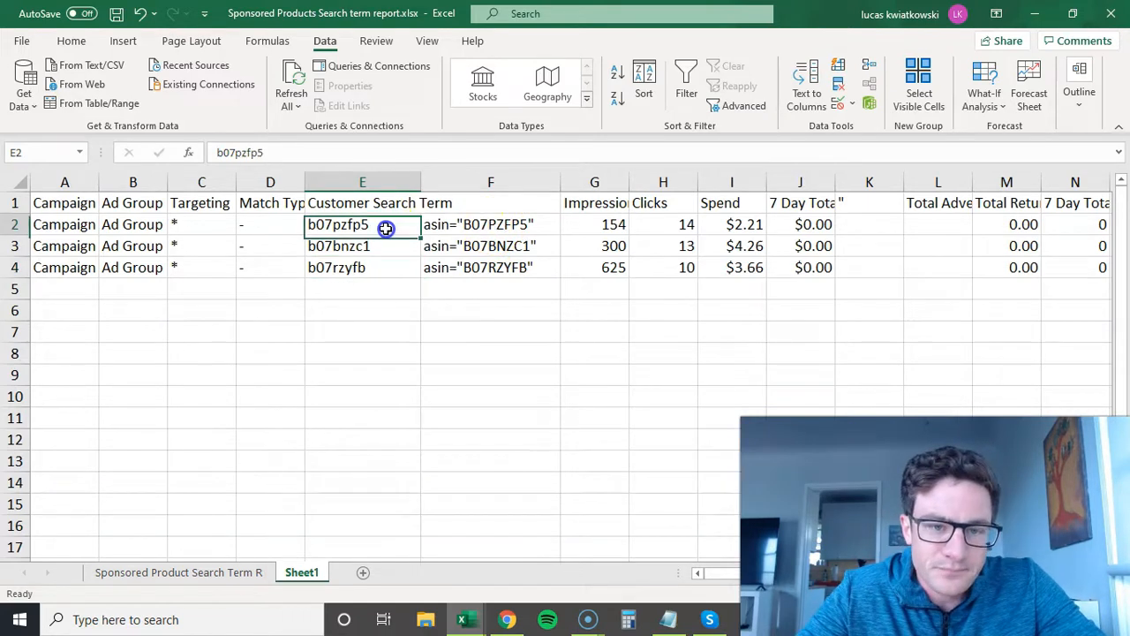
pyautogui.click(464, 224)
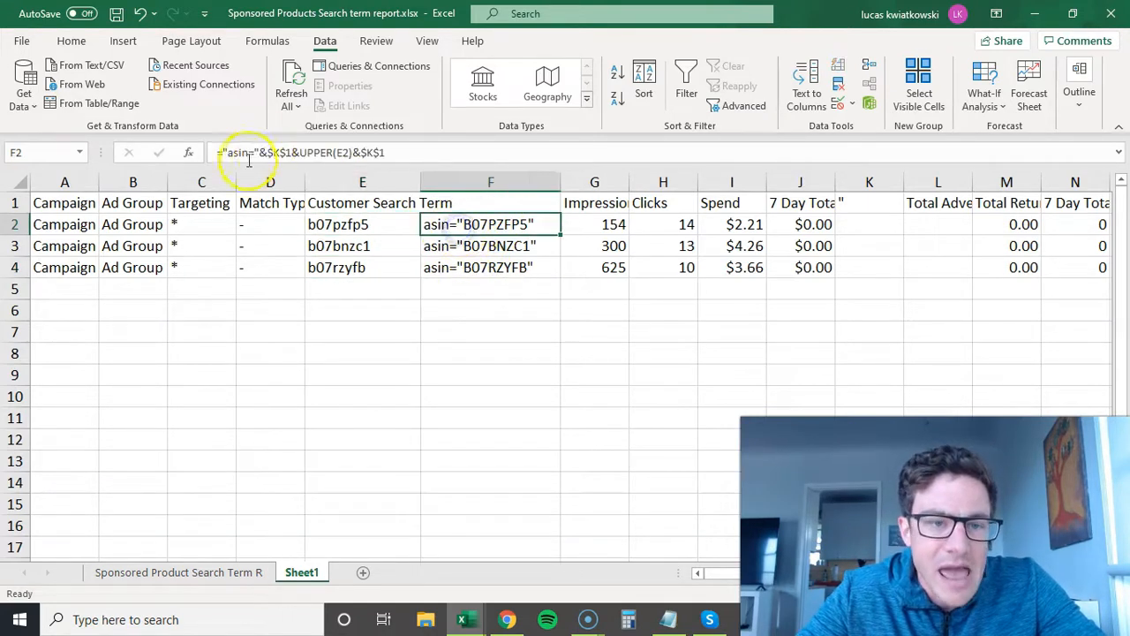
pyautogui.click(222, 153)
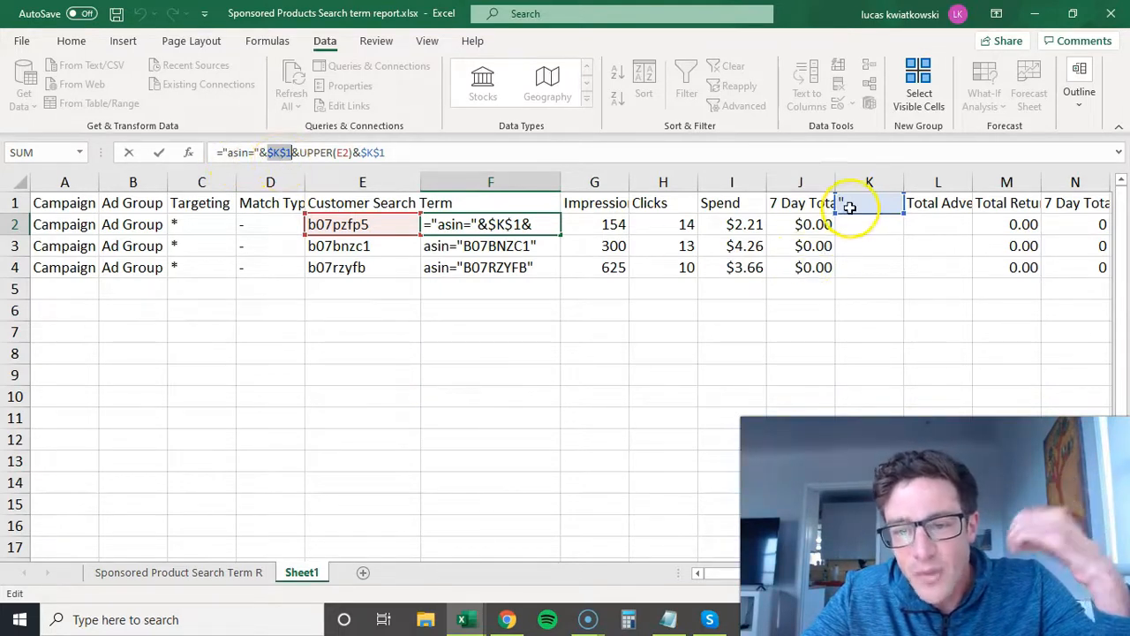
pyautogui.click(291, 152)
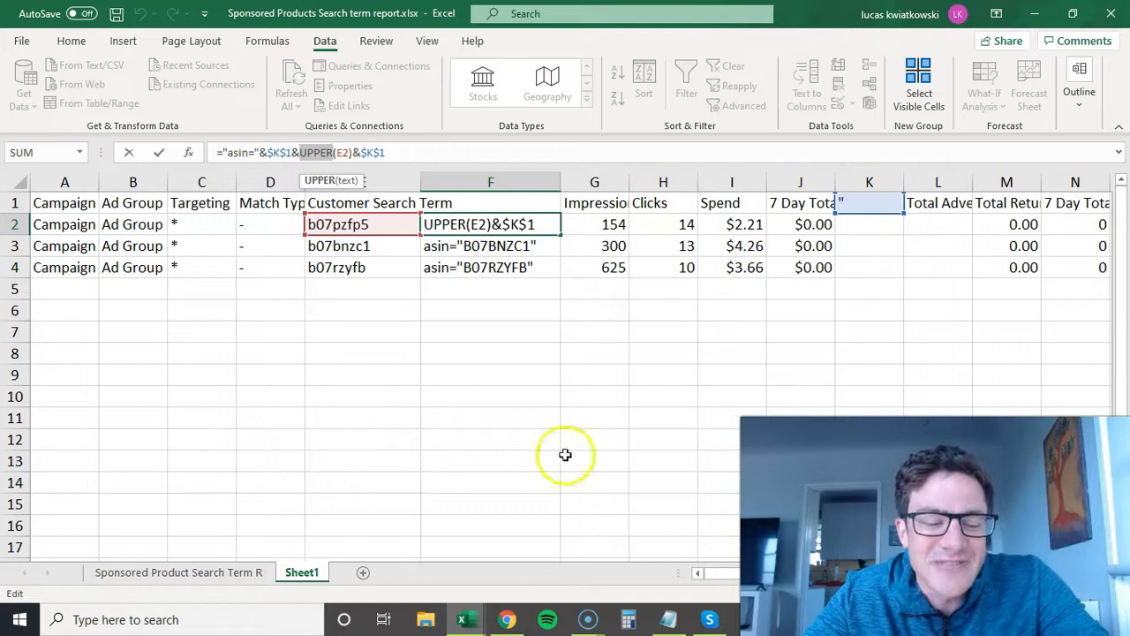
pyautogui.hotkey('ctrl', 'Return')
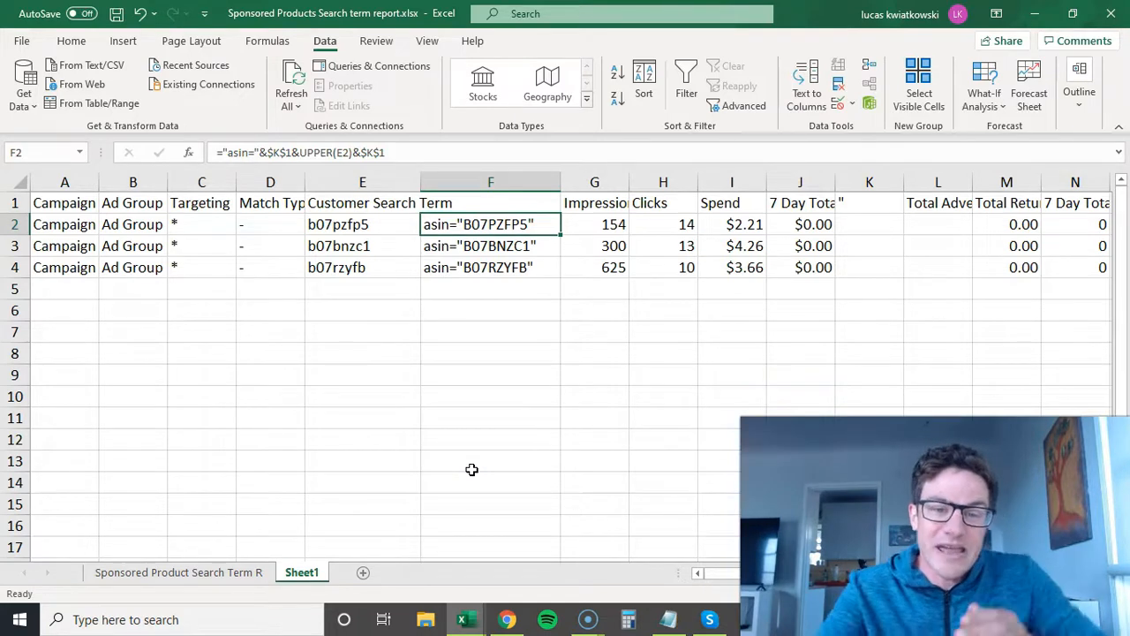
pyautogui.click(329, 153)
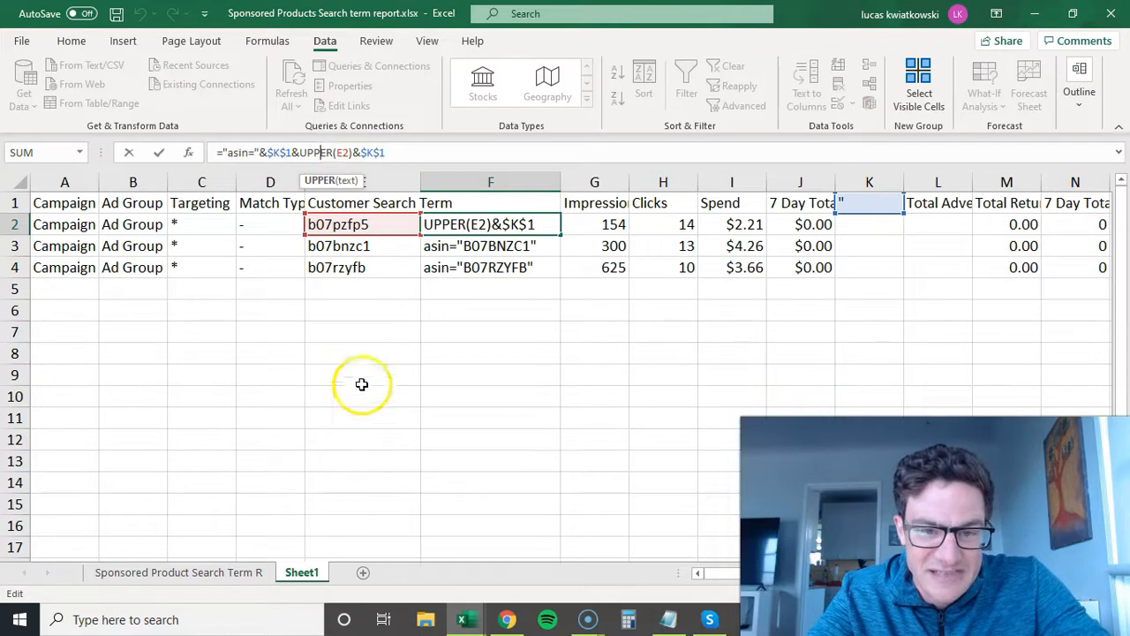
pyautogui.hotkey('ctrl', 'Return')
pyautogui.moveTo(434, 152); pyautogui.dragTo(212, 152)
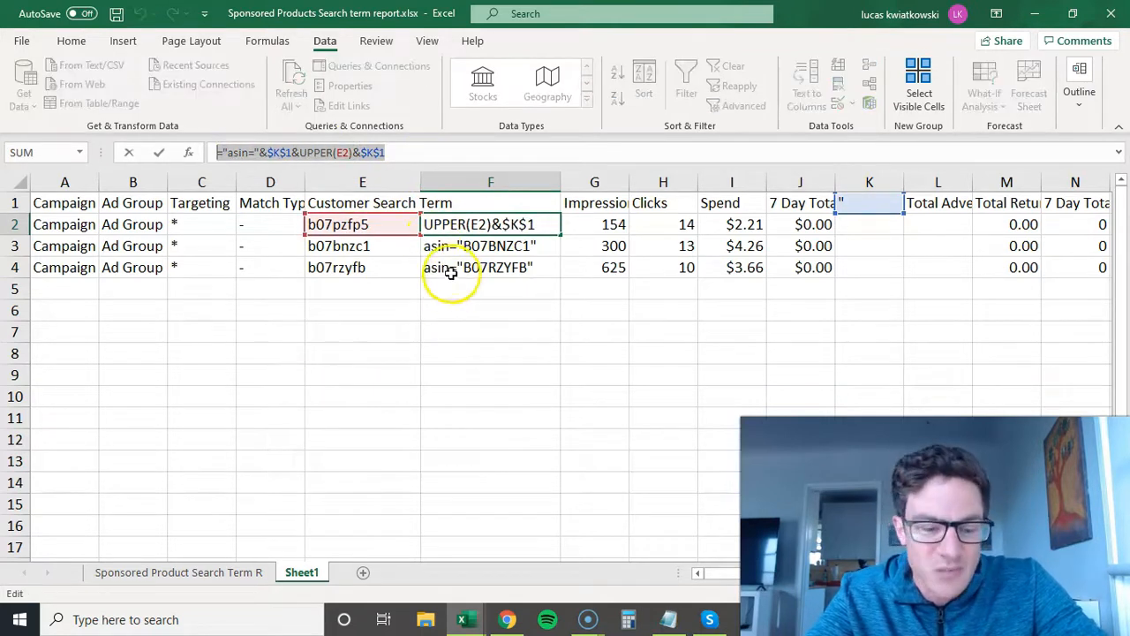
pyautogui.write('=')
pyautogui.click(368, 326)
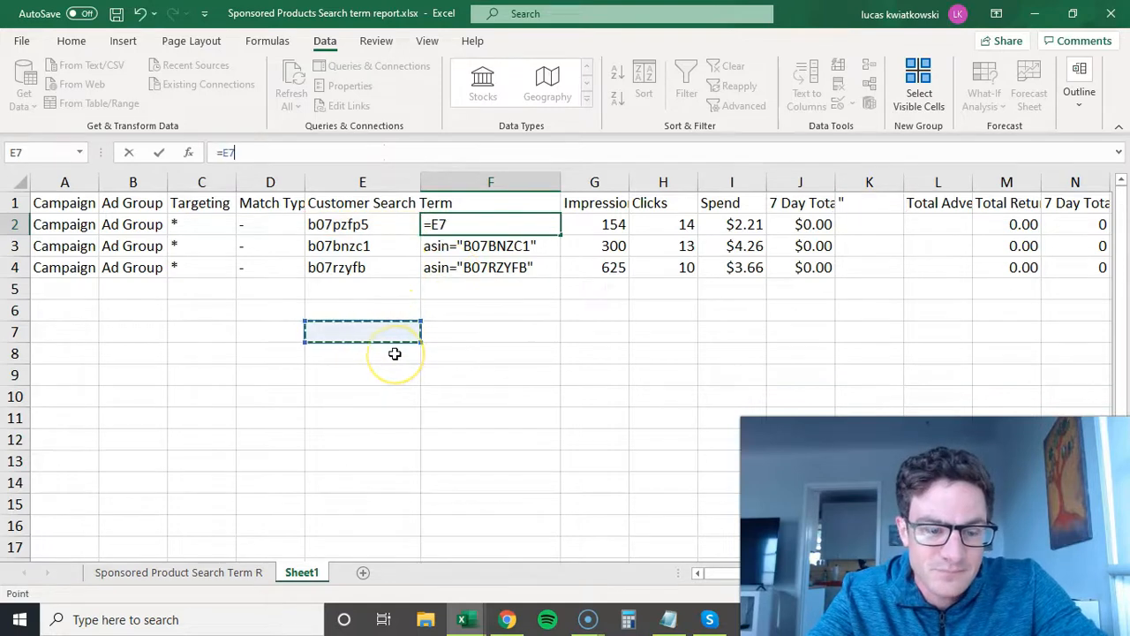
pyautogui.press('Escape')
# Step: Compare the search terms in E2:E4 with the expression in F2, and view the column headers of the ACTUAL BULK UPLOADS workbook
pyautogui.scroll(1, 305, 133)
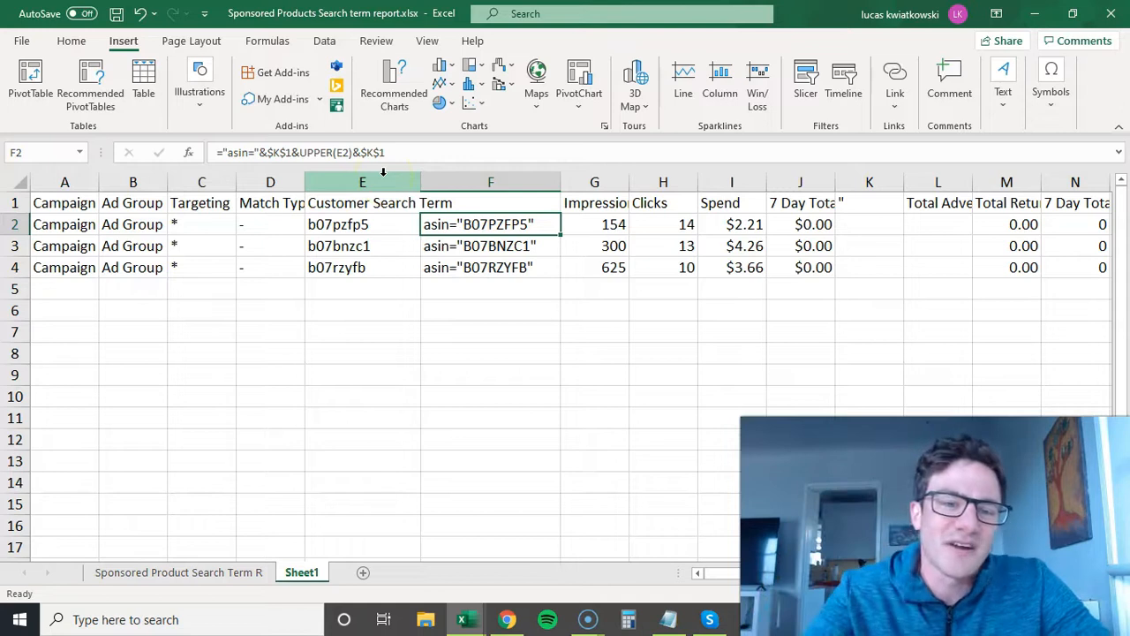
pyautogui.moveTo(371, 225); pyautogui.dragTo(373, 259)
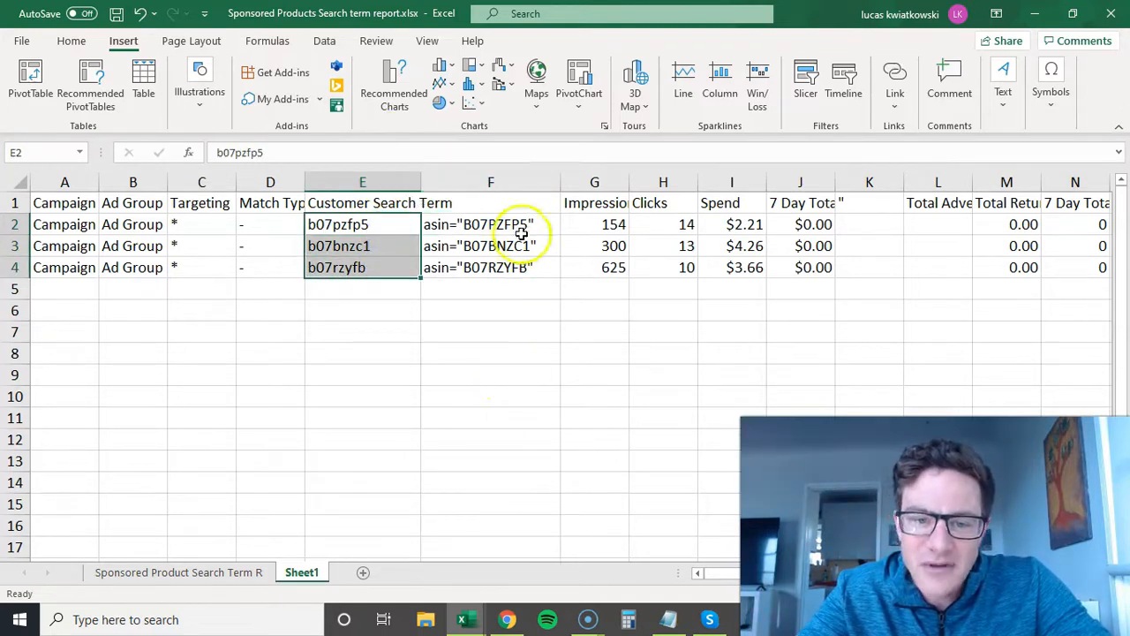
pyautogui.click(375, 417)
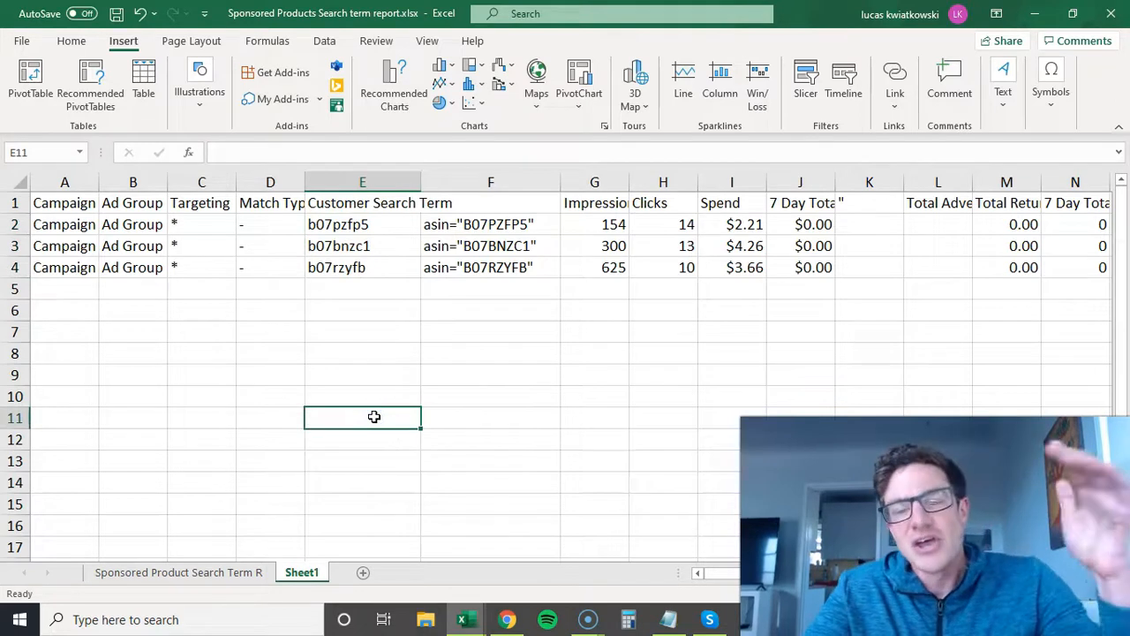
pyautogui.click(477, 225)
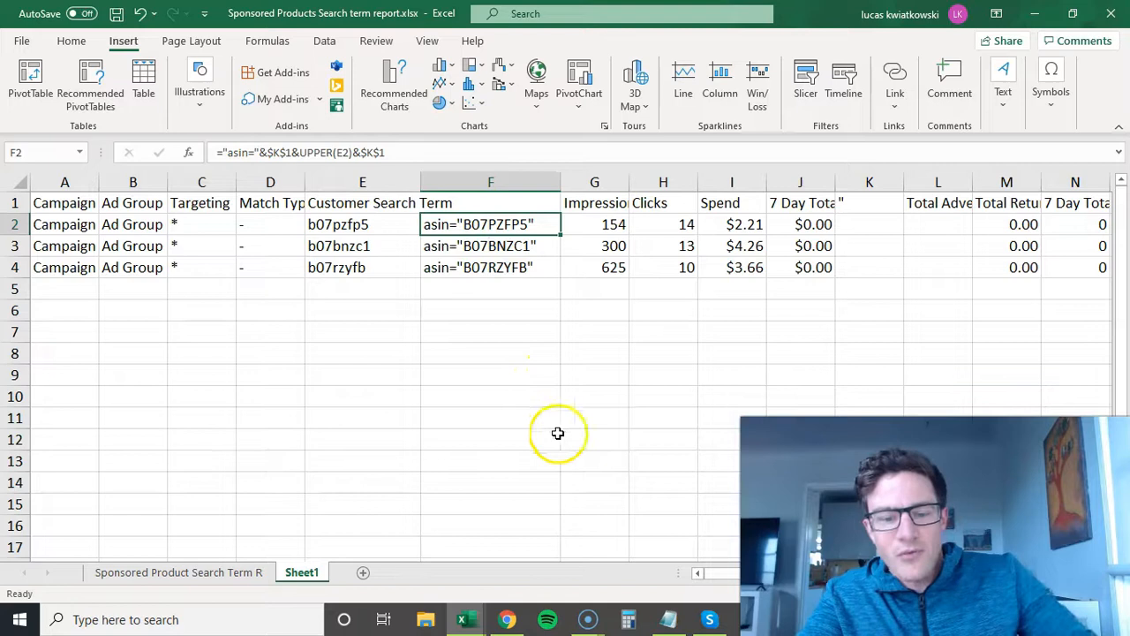
pyautogui.moveTo(474, 621)
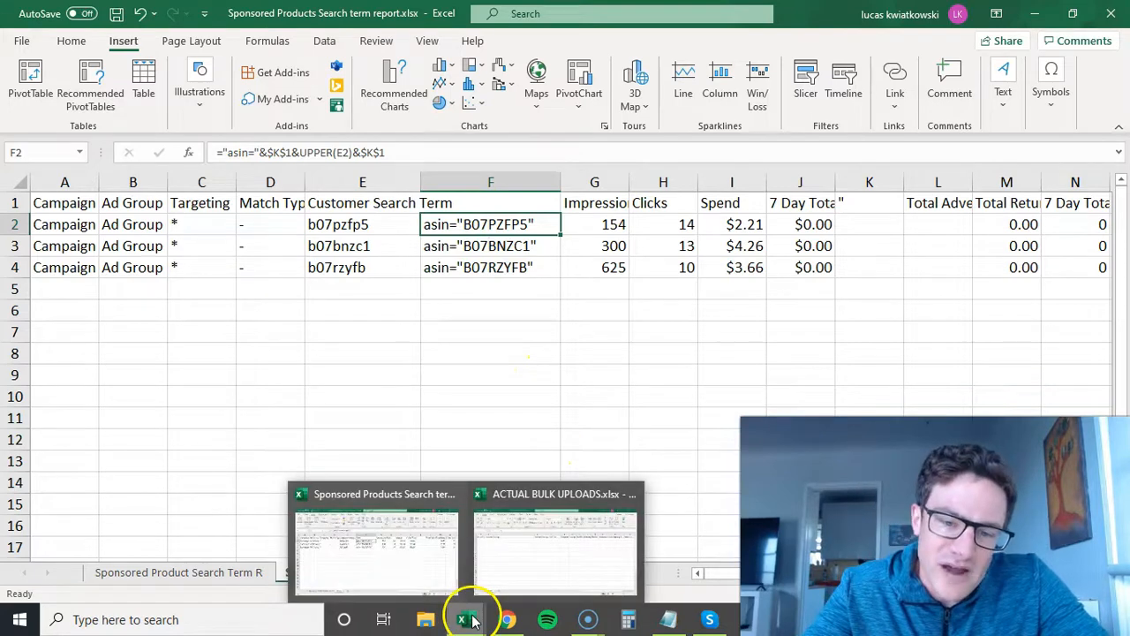
pyautogui.click(530, 542)
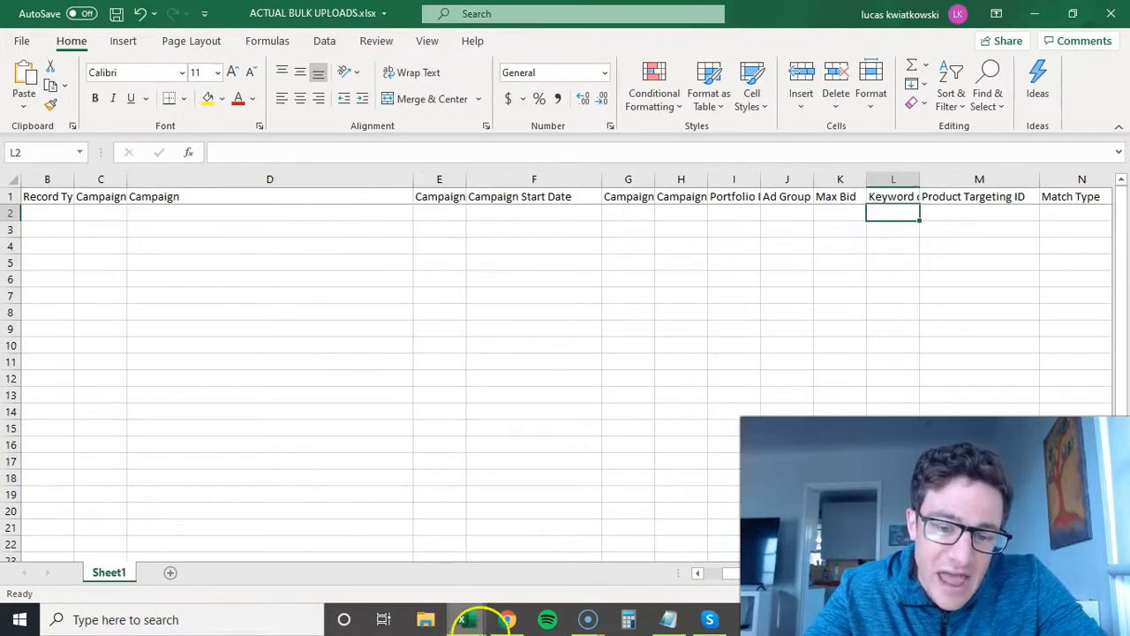
pyautogui.moveTo(474, 620)
pyautogui.click(379, 542)
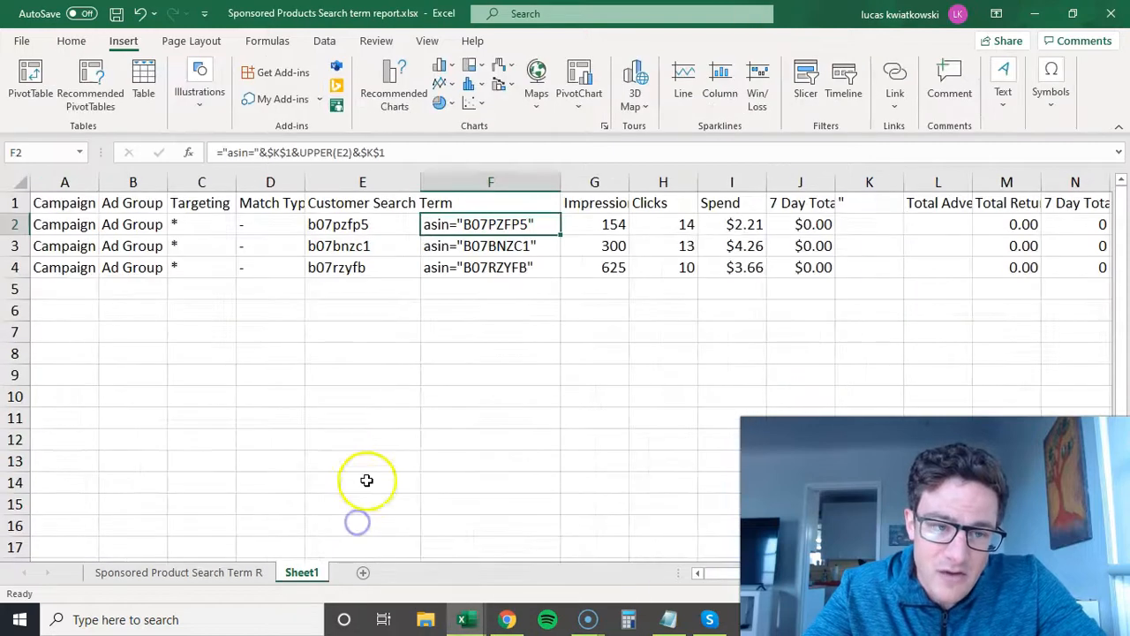
# Step: Copy the campaign and ad group names from A2:B4 into the ACTUAL BULK UPLOADS workbook, starting at D2
pyautogui.moveTo(83, 222); pyautogui.dragTo(136, 266)
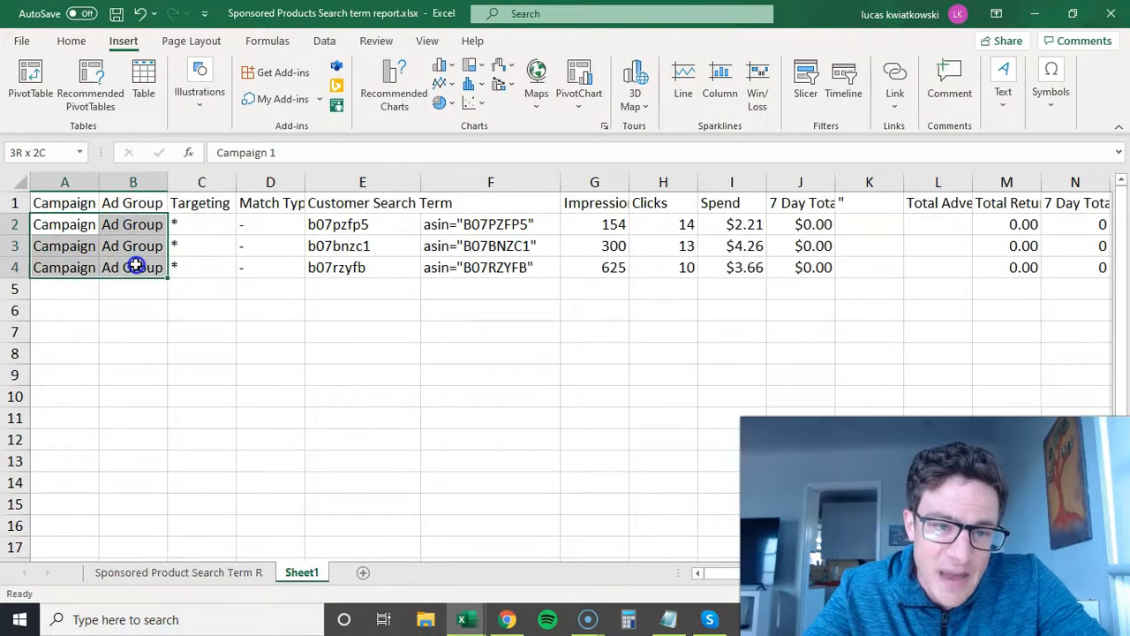
pyautogui.hotkey('ctrl', 'c')
pyautogui.moveTo(465, 618)
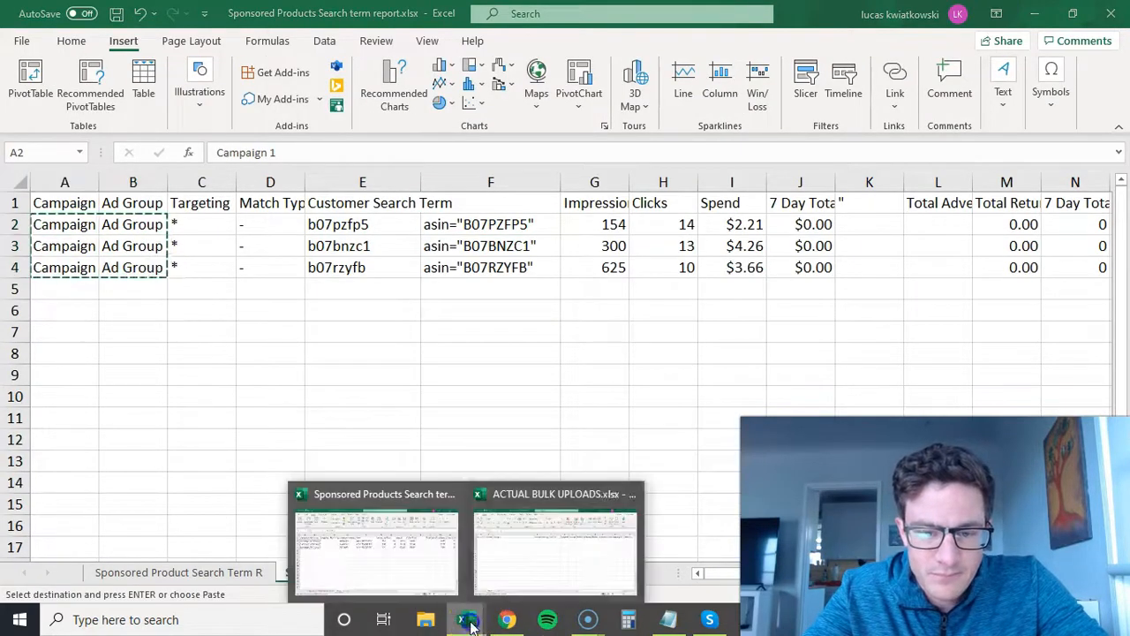
pyautogui.click(549, 562)
pyautogui.click(194, 215)
pyautogui.hotkey('ctrl', 'v')
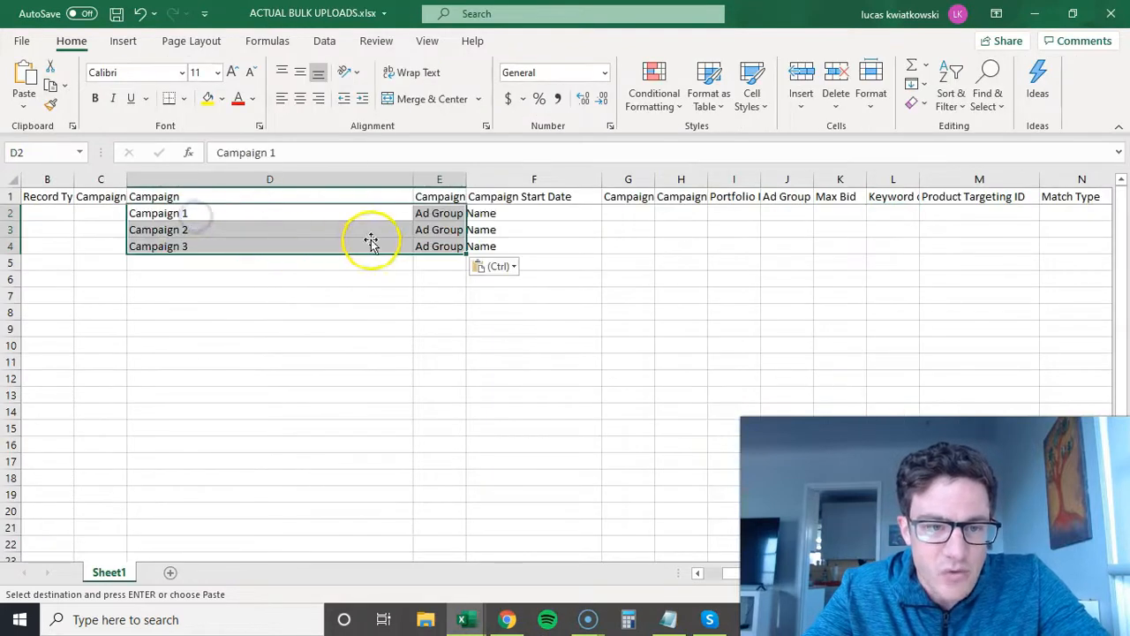
# Step: Move the ad group names from E2:E4 into the Ad Group column at J2:J4
pyautogui.moveTo(458, 214); pyautogui.dragTo(456, 250)
pyautogui.hotkey('ctrl', 'c')
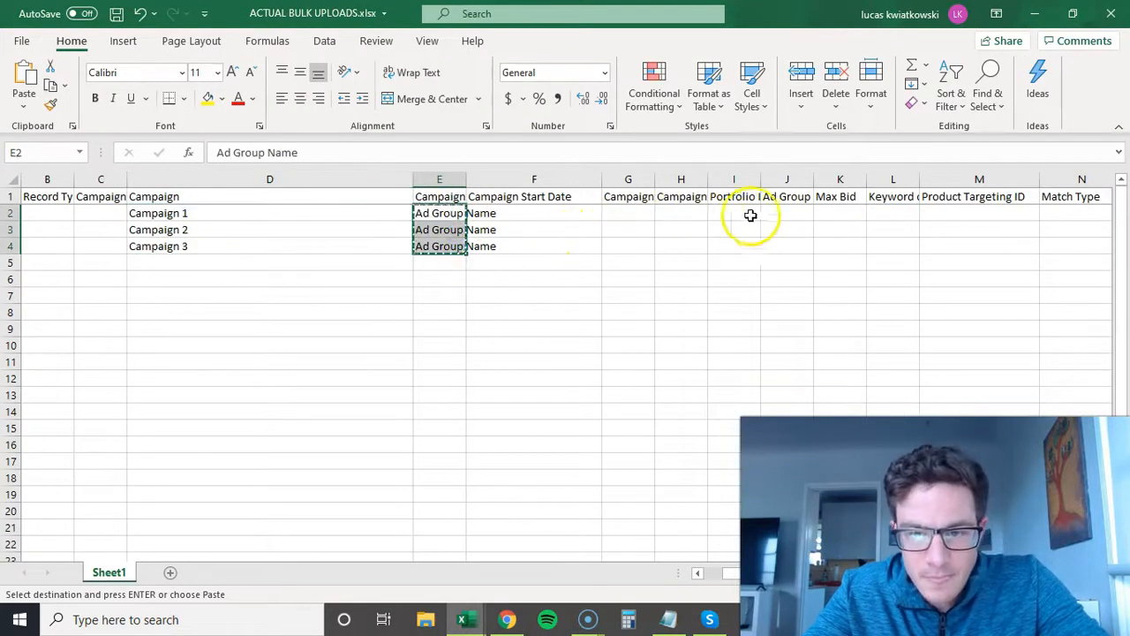
pyautogui.click(783, 215)
pyautogui.hotkey('ctrl', 'v')
# Step: Copy the asin expressions in F2:F4 of the search term report and paste them as values into L2:L4 and M2:M4 of ACTUAL BULK UPLOADS
pyautogui.moveTo(465, 618)
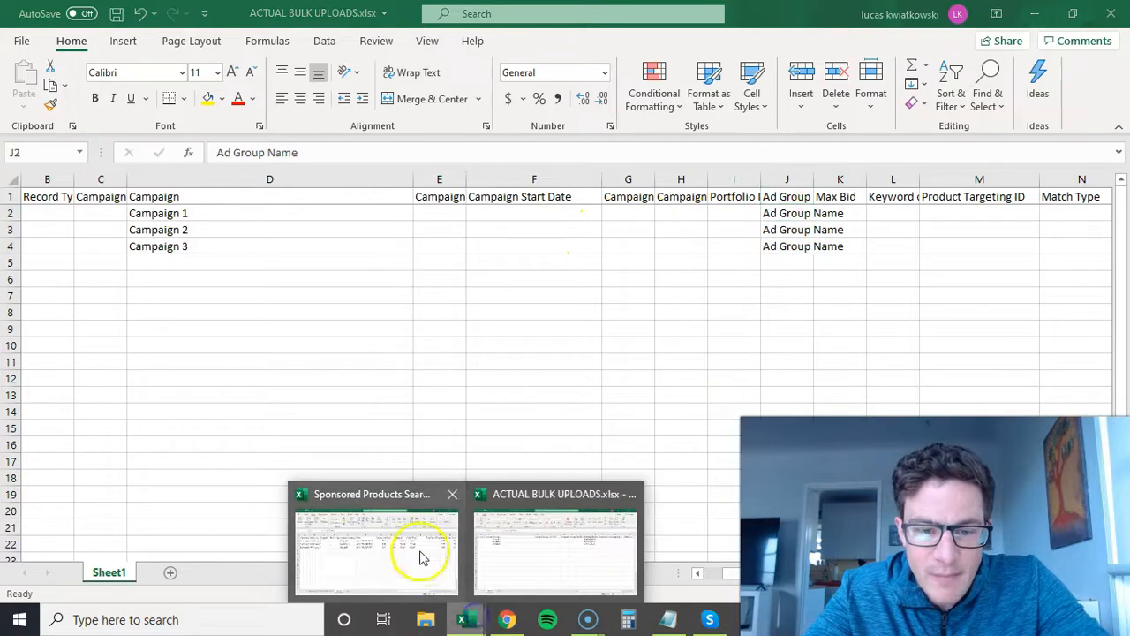
pyautogui.click(416, 548)
pyautogui.moveTo(492, 221); pyautogui.dragTo(491, 266)
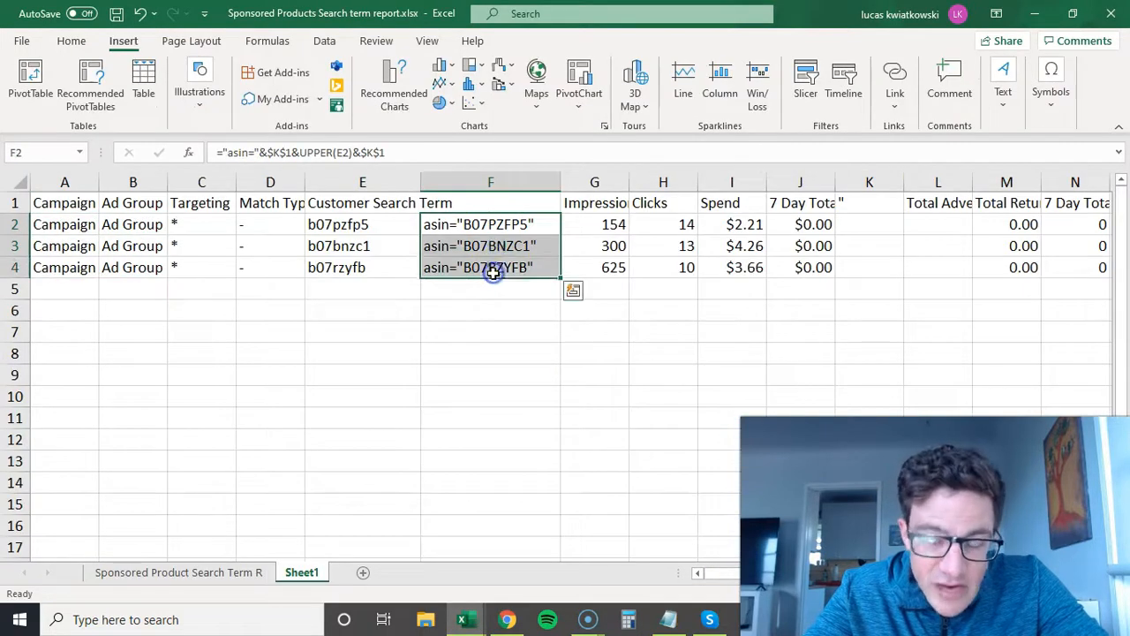
pyautogui.hotkey('ctrl', 'c')
pyautogui.moveTo(462, 618)
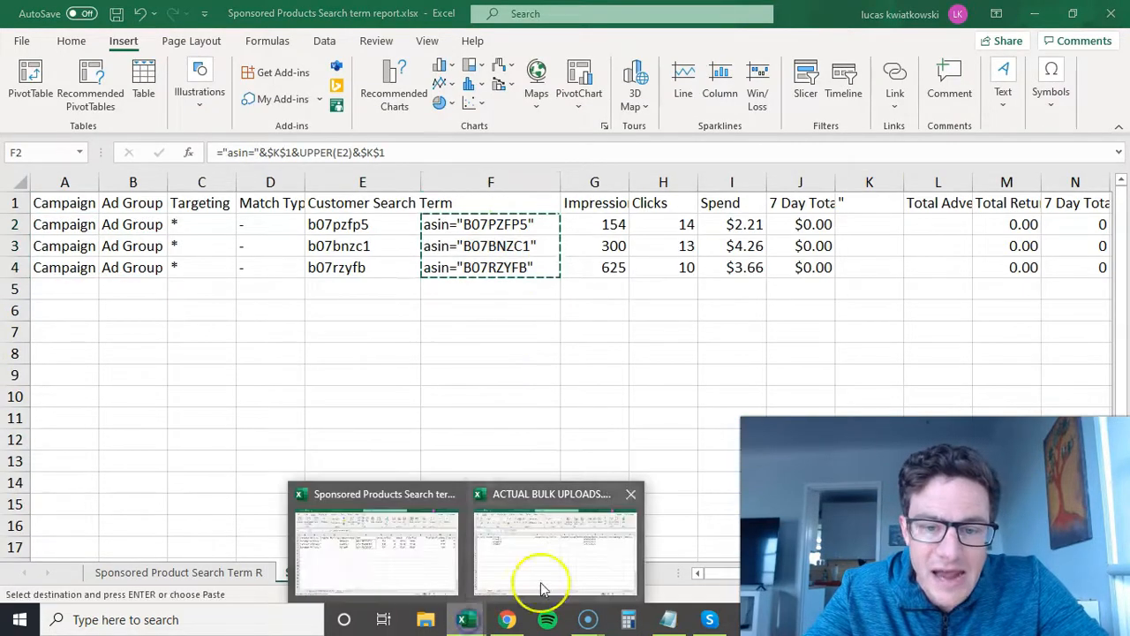
pyautogui.click(543, 548)
pyautogui.hscroll(3, 512, 215)
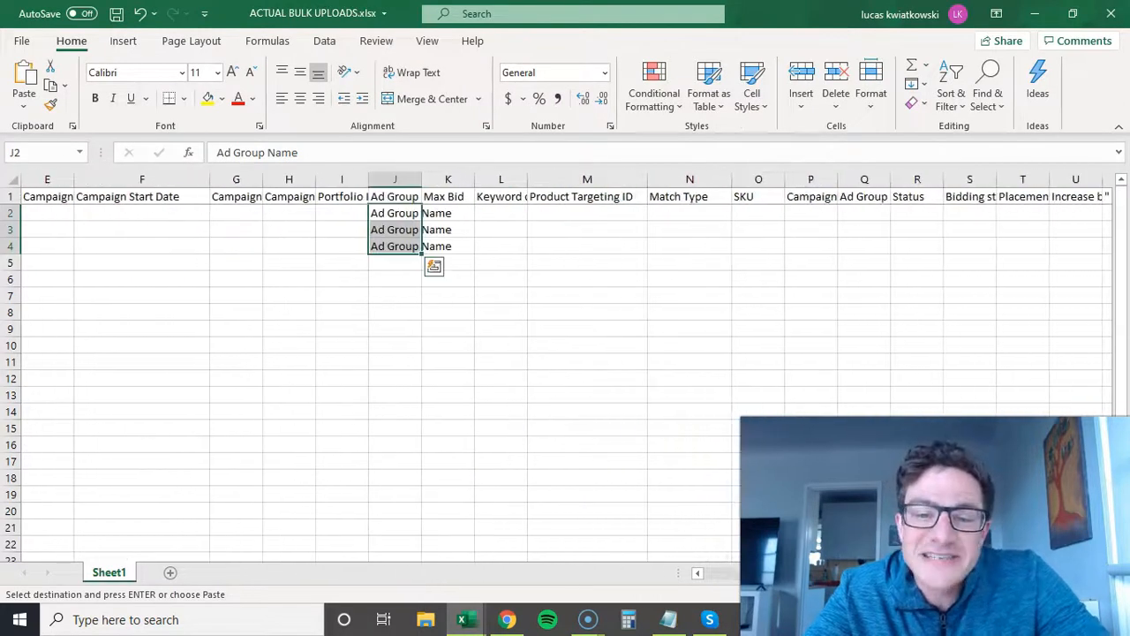
pyautogui.rightClick(512, 216)
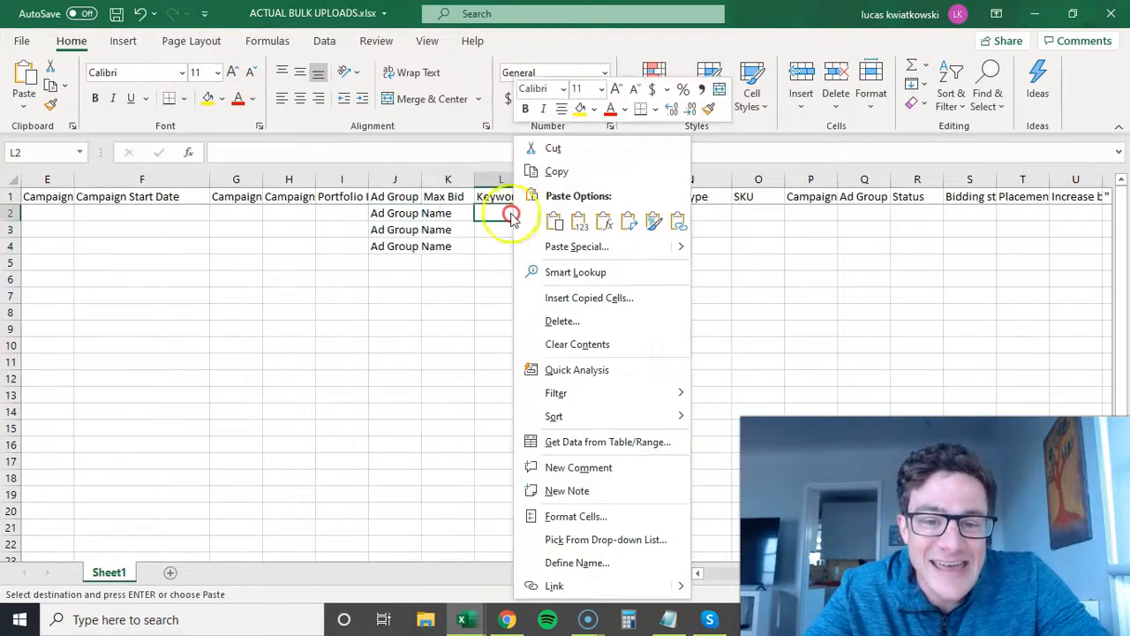
pyautogui.click(574, 218)
pyautogui.rightClick(588, 215)
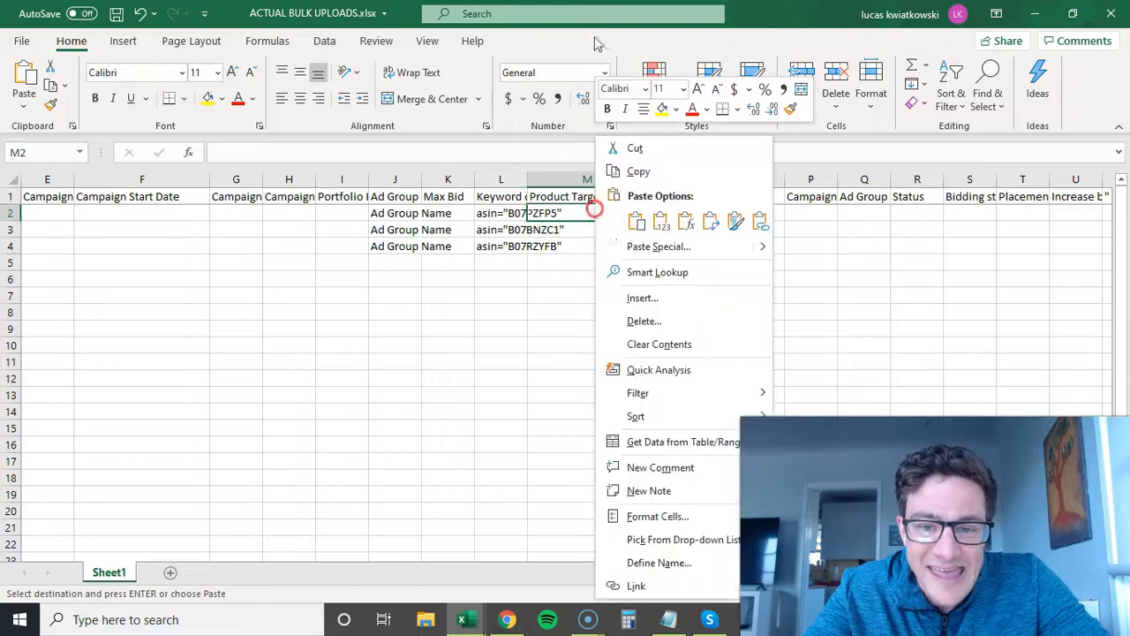
pyautogui.click(656, 221)
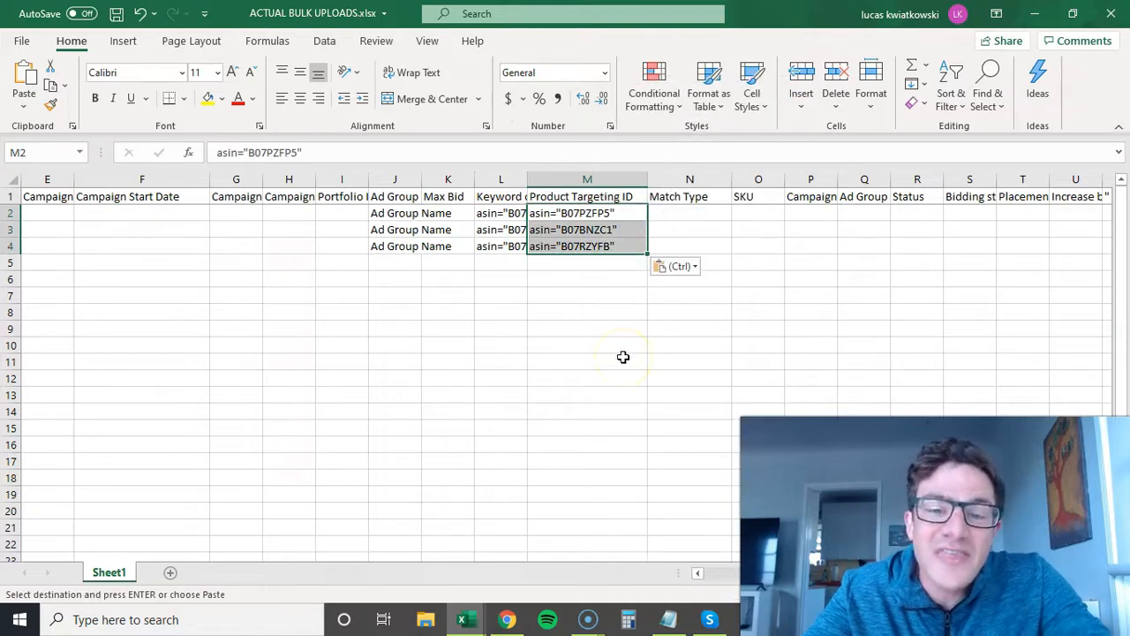
# Step: Enter Negative Targeting Expression in the Match Type column at N2 and fill it down to N4
pyautogui.click(703, 215)
pyautogui.write('Negative Targeting')
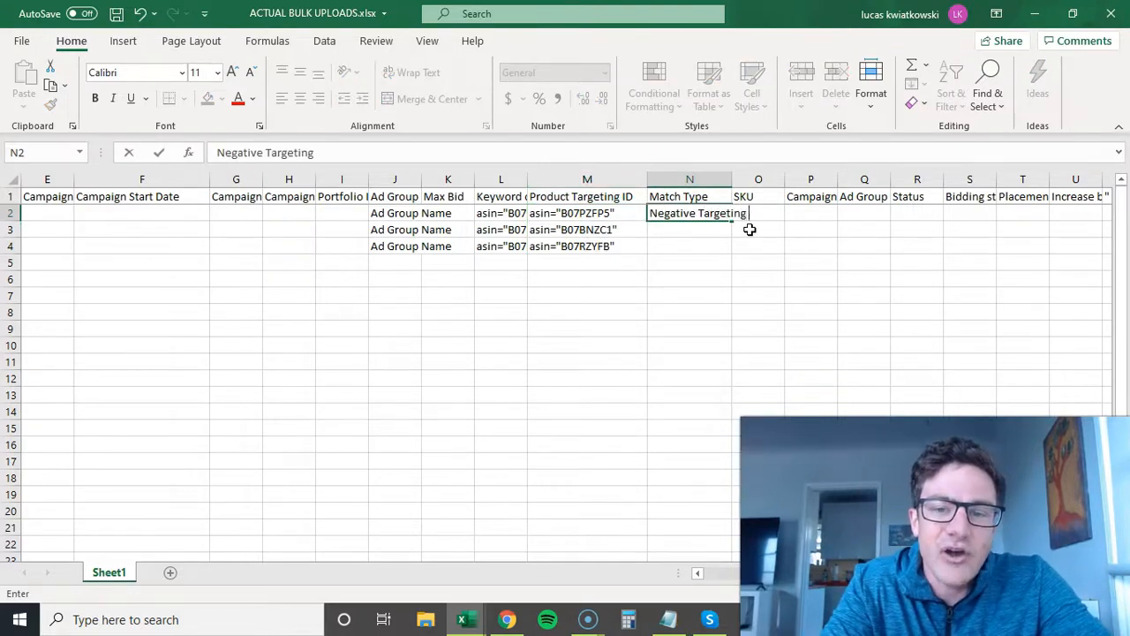
pyautogui.write(' Expression')
pyautogui.press('Return')
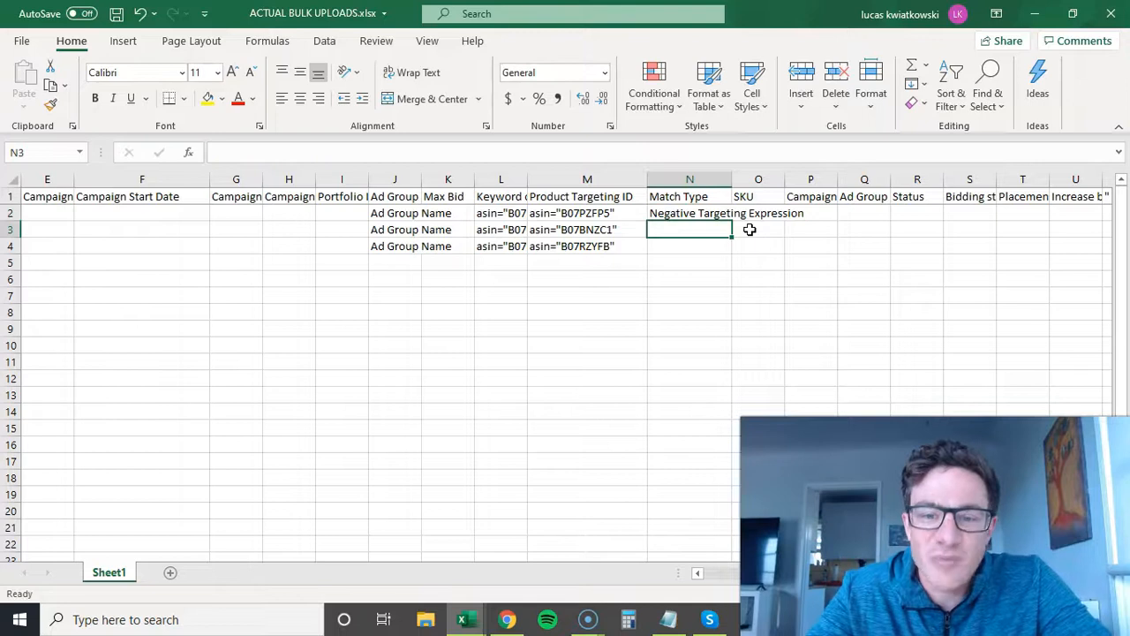
pyautogui.click(719, 217)
pyautogui.moveTo(732, 224); pyautogui.dragTo(721, 253)
pyautogui.click(547, 366)
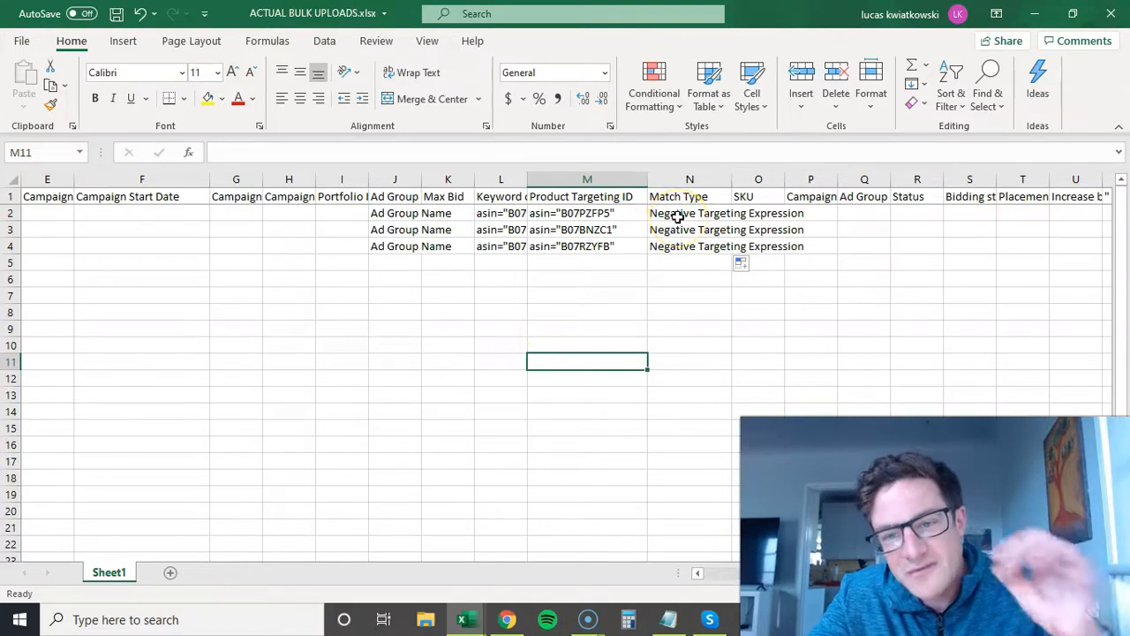
# Step: Enter Enabled in the Status column at R2 and fill it down to R4
pyautogui.click(908, 215)
pyautogui.write('ENable')
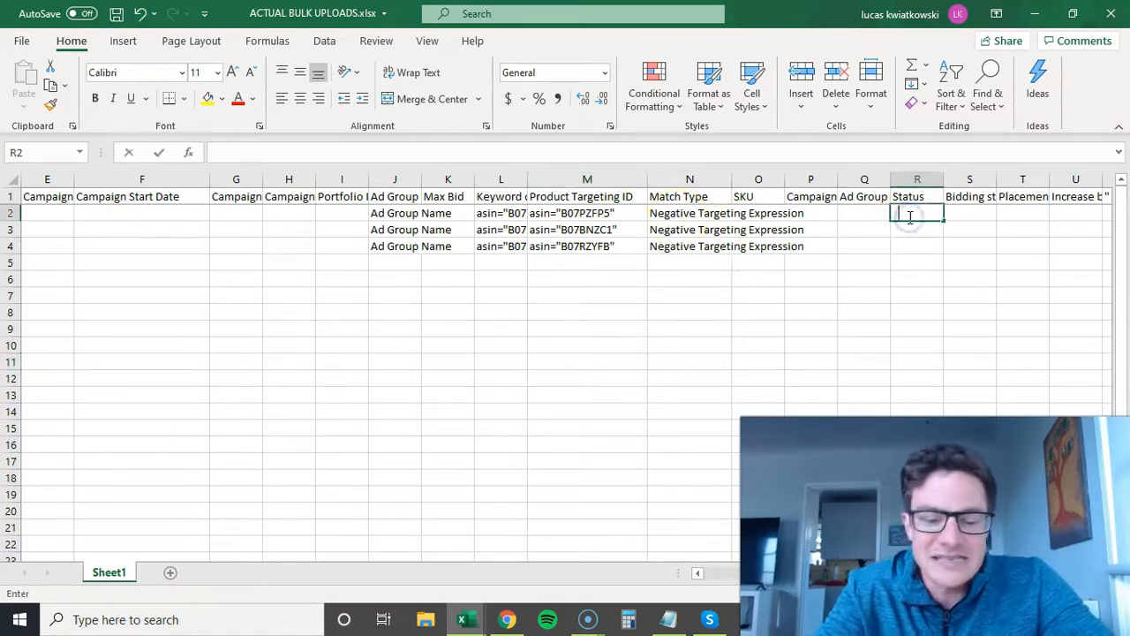
pyautogui.write('d')
pyautogui.press('Return')
pyautogui.click(908, 216)
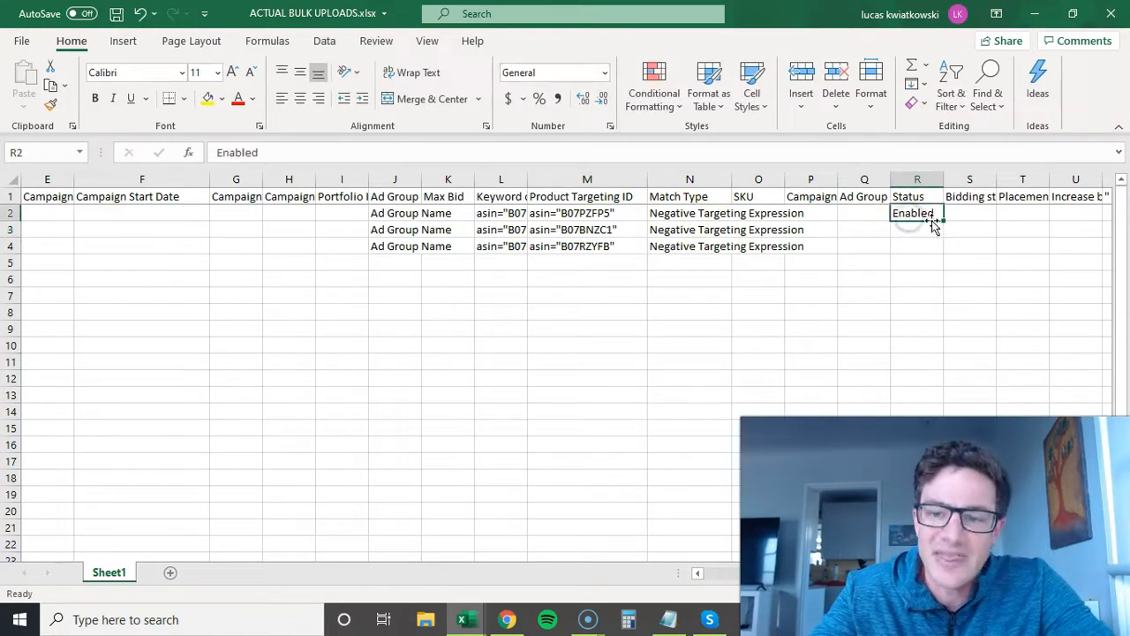
pyautogui.doubleClick(943, 220)
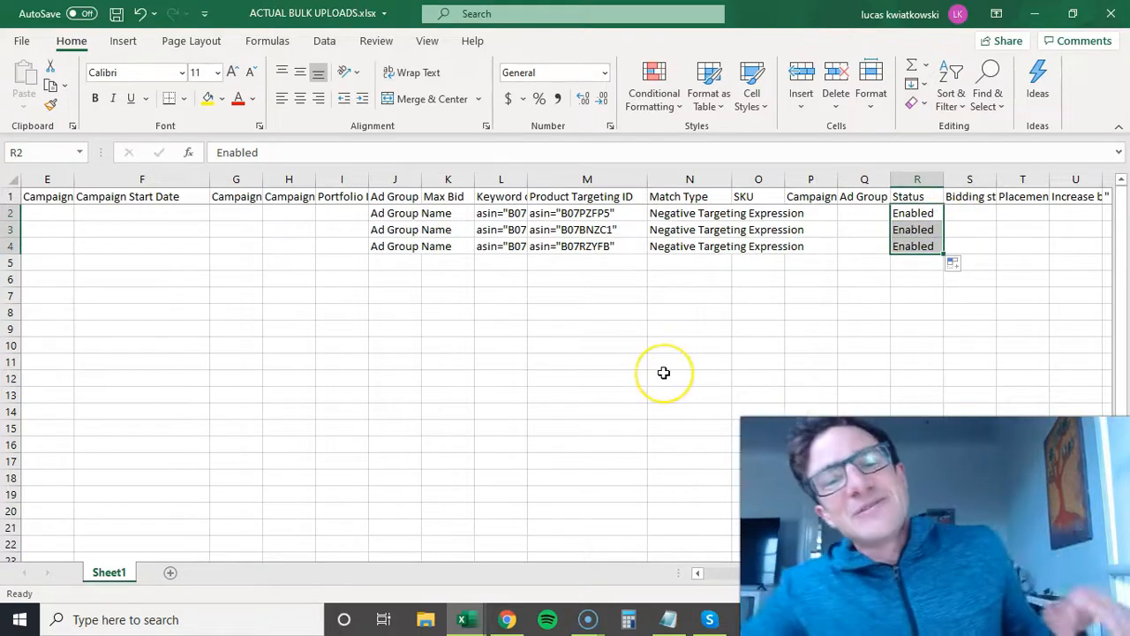
# Step: Review the asin expressions in columns L and M, the Match Type entries and the Status entries of rows 2 to 4
pyautogui.click(497, 218)
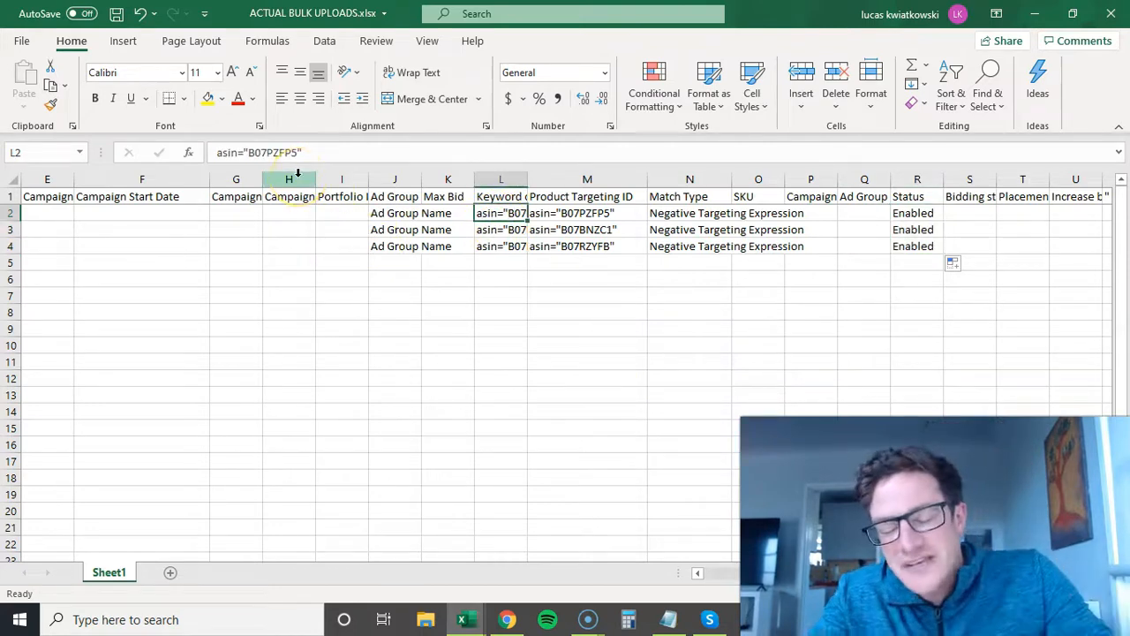
pyautogui.click(505, 234)
pyautogui.click(500, 215)
pyautogui.moveTo(555, 214); pyautogui.dragTo(560, 246)
pyautogui.hotkey('ctrl', 'c')
pyautogui.moveTo(650, 214); pyautogui.dragTo(715, 249)
pyautogui.moveTo(907, 210); pyautogui.dragTo(908, 256)
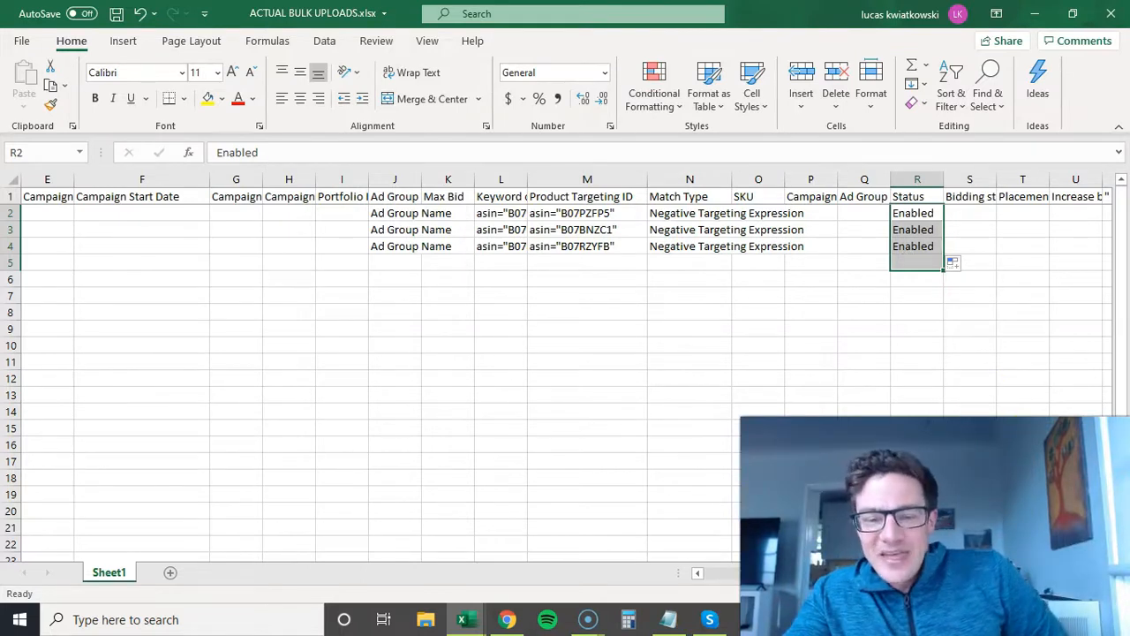
# Step: Check the campaign names in D2:D4 against the ad group names and keyword expressions in J2:L4
pyautogui.hscroll(-5, 735, 578)
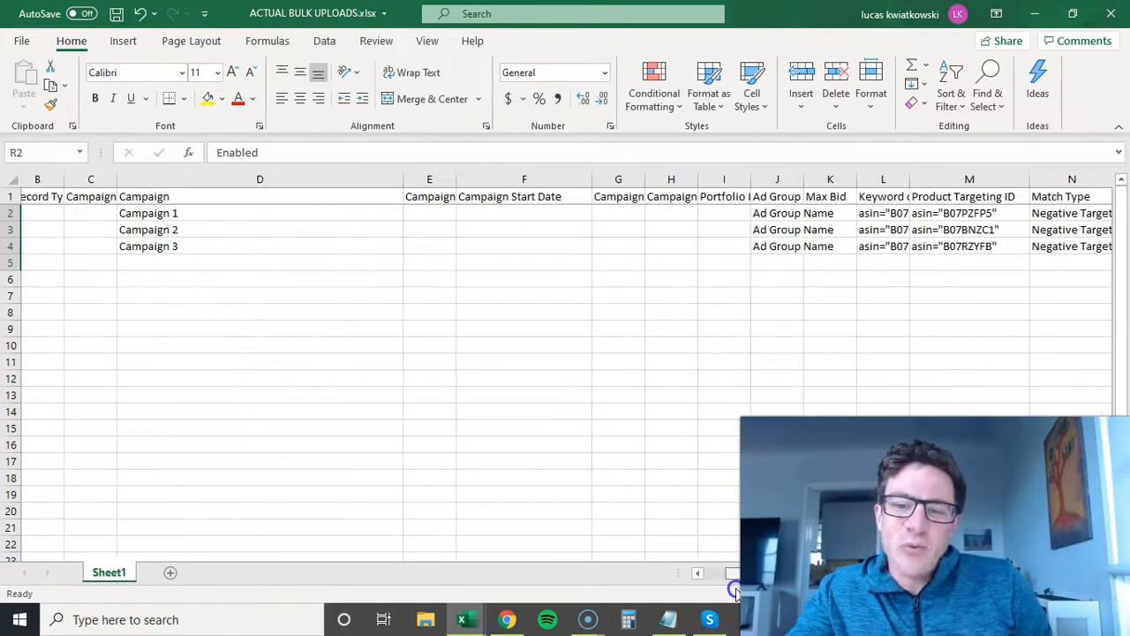
pyautogui.hscroll(3, 736, 583)
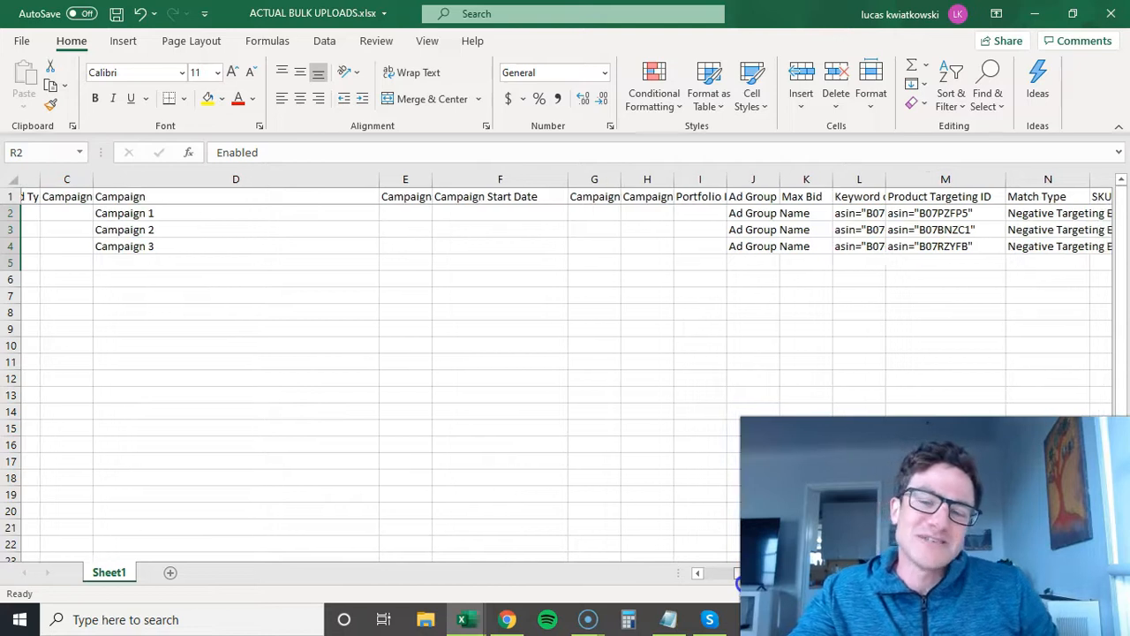
pyautogui.hscroll(1, 738, 578)
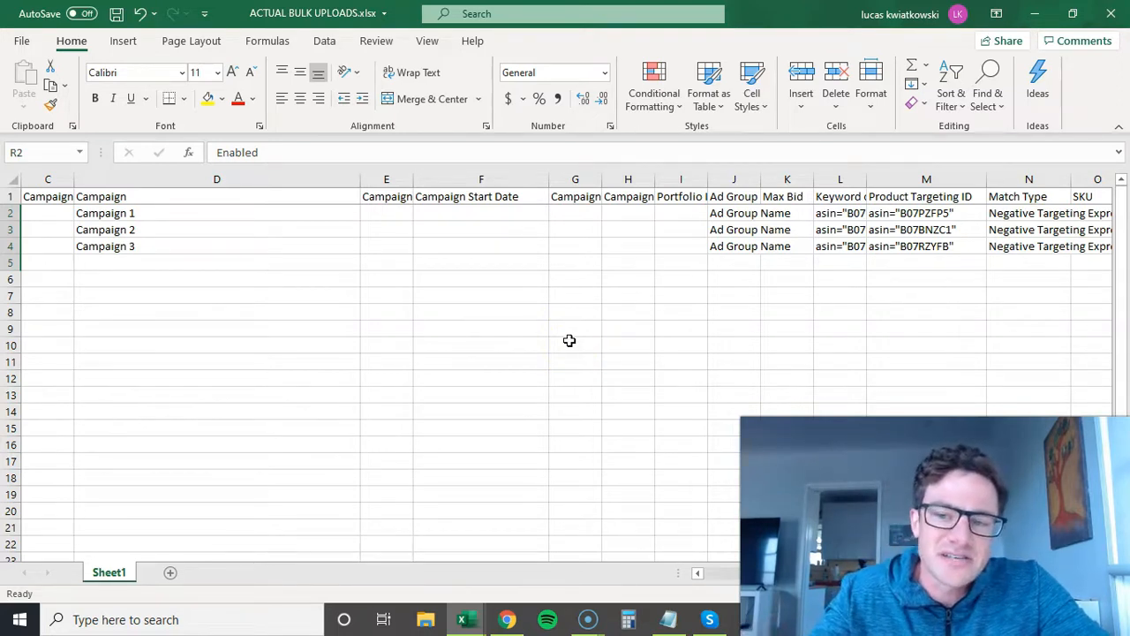
pyautogui.moveTo(724, 215); pyautogui.dragTo(854, 250)
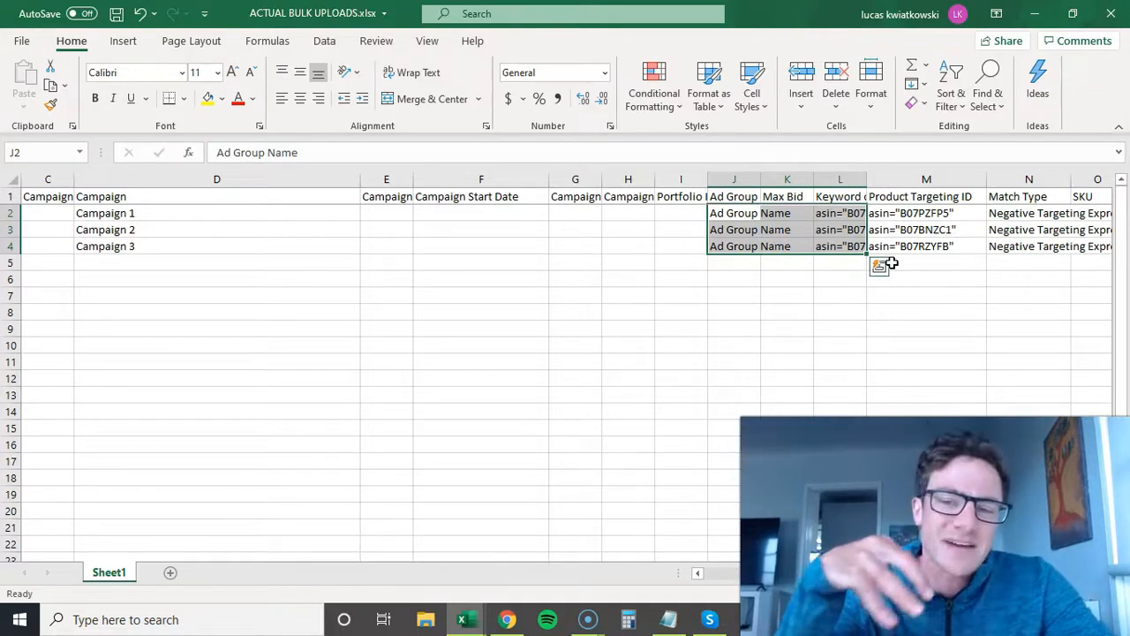
pyautogui.moveTo(842, 213); pyautogui.dragTo(852, 240)
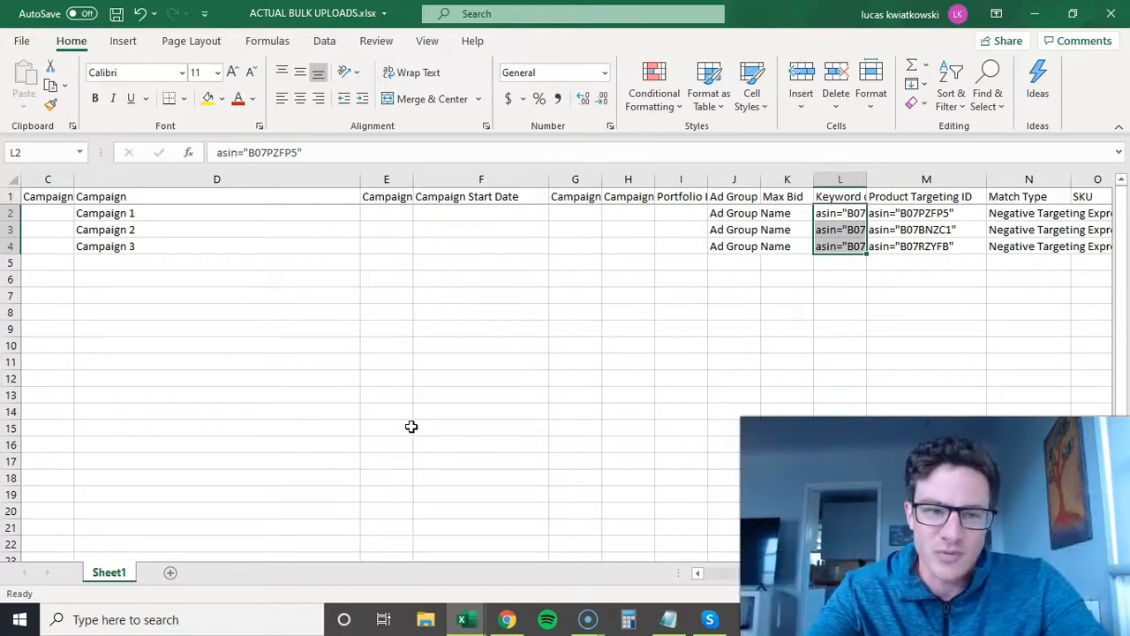
pyautogui.hotkey('ctrl', 'v')
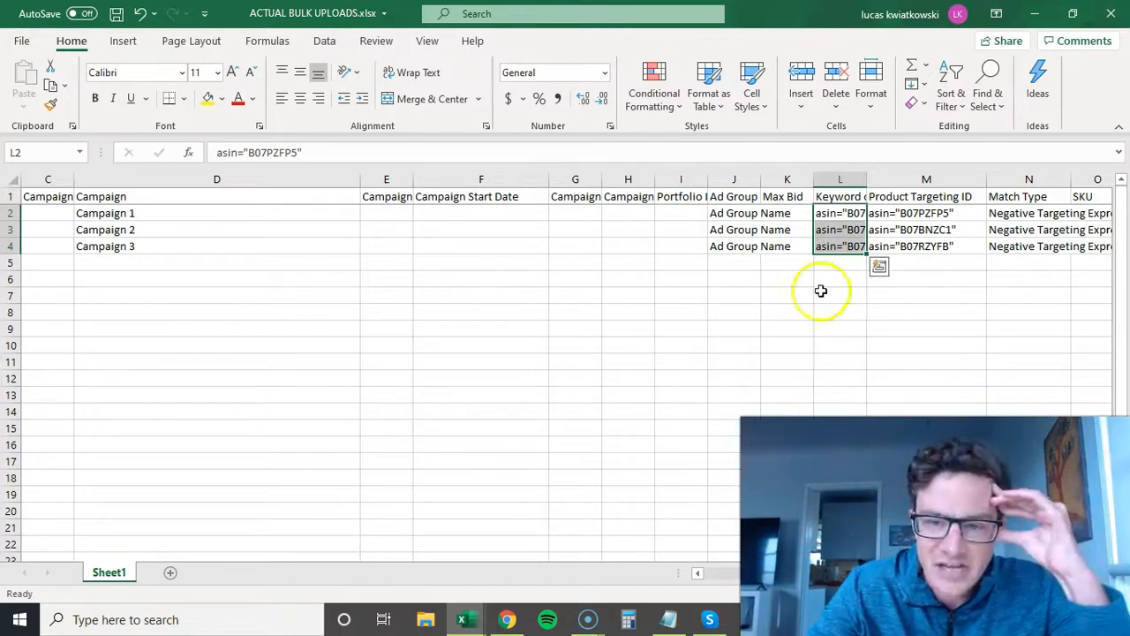
pyautogui.click(526, 380)
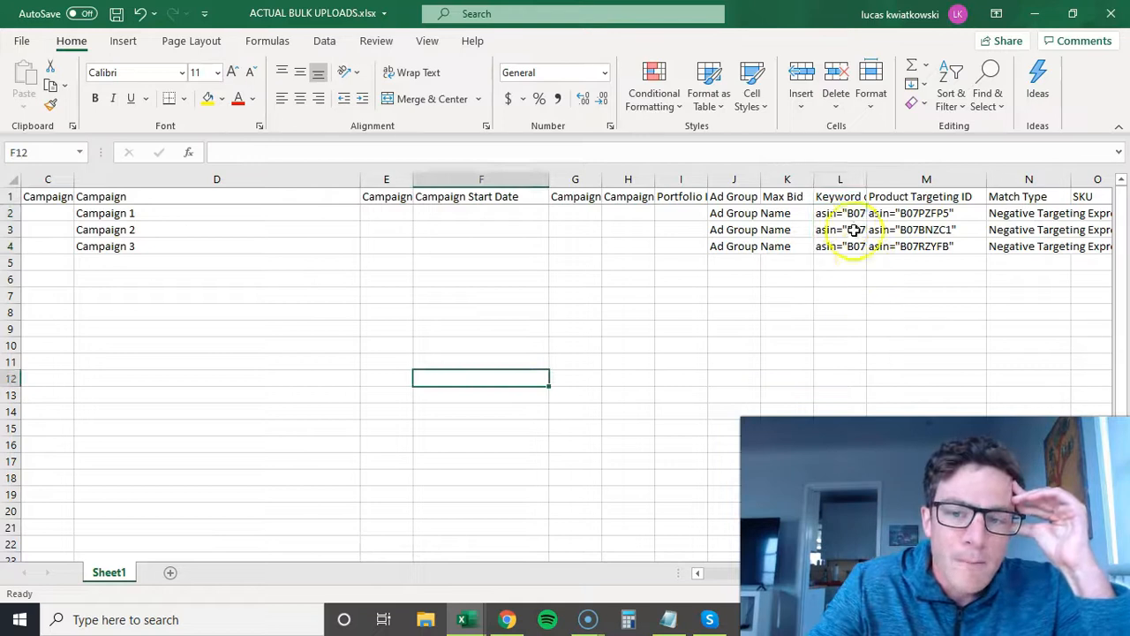
# Step: Compare the asin expressions in L2:L4 and M2:M4, and look over rows 2 to 4 from Campaign through Status
pyautogui.moveTo(835, 213); pyautogui.dragTo(880, 248)
pyautogui.hotkey('ctrl', 'v')
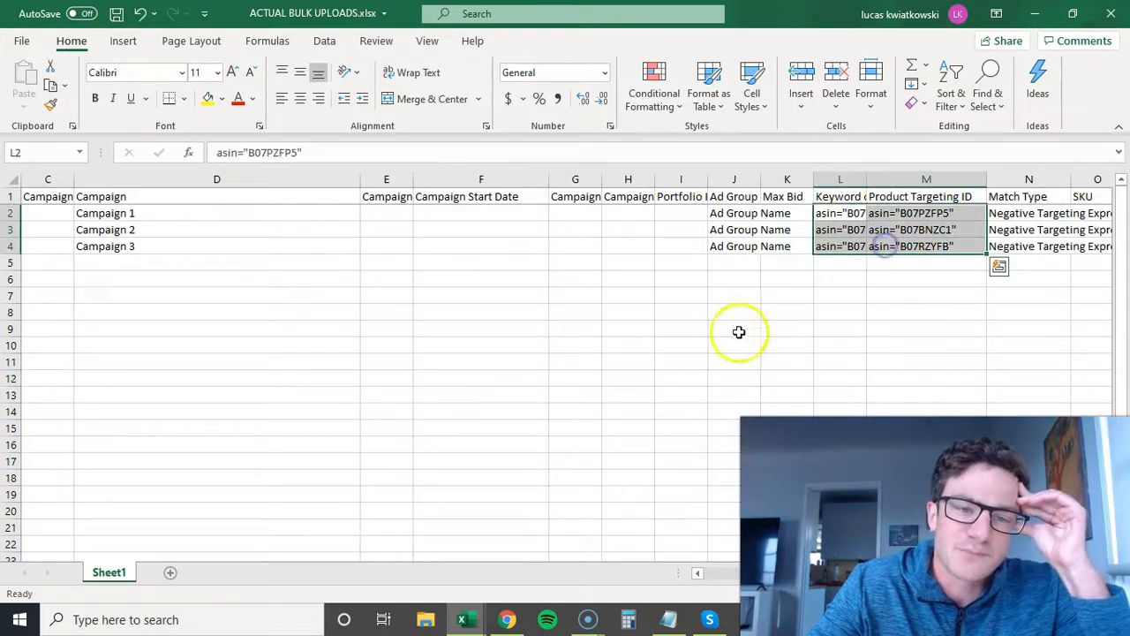
pyautogui.click(478, 379)
pyautogui.moveTo(878, 215); pyautogui.dragTo(885, 239)
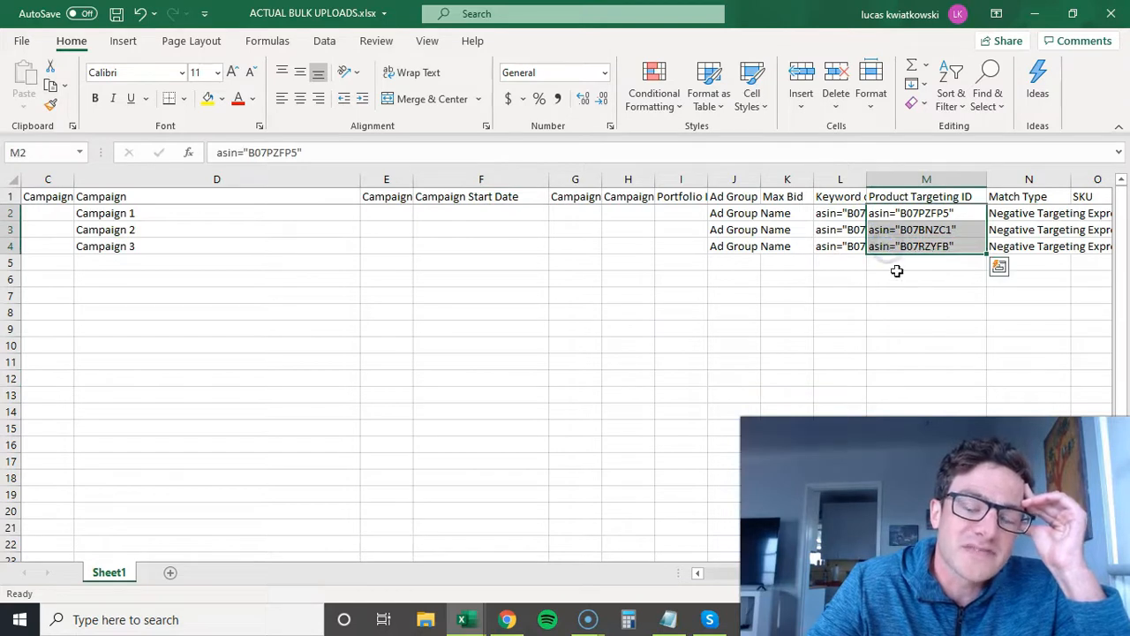
pyautogui.click(785, 341)
pyautogui.moveTo(112, 213); pyautogui.dragTo(913, 243)
pyautogui.click(518, 374)
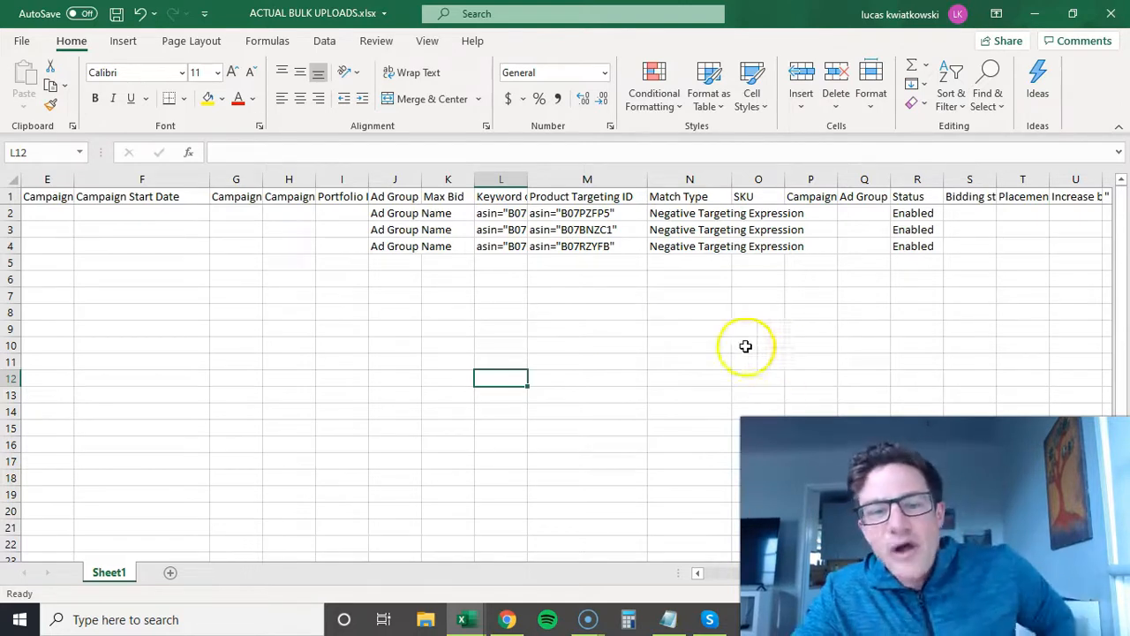
# Step: Return to the Sponsored Products Search term report workbook and inspect the asin formula in F2 without changing it
pyautogui.click(468, 616)
pyautogui.click(419, 557)
pyautogui.moveTo(385, 152); pyautogui.dragTo(221, 152)
pyautogui.click(371, 371)
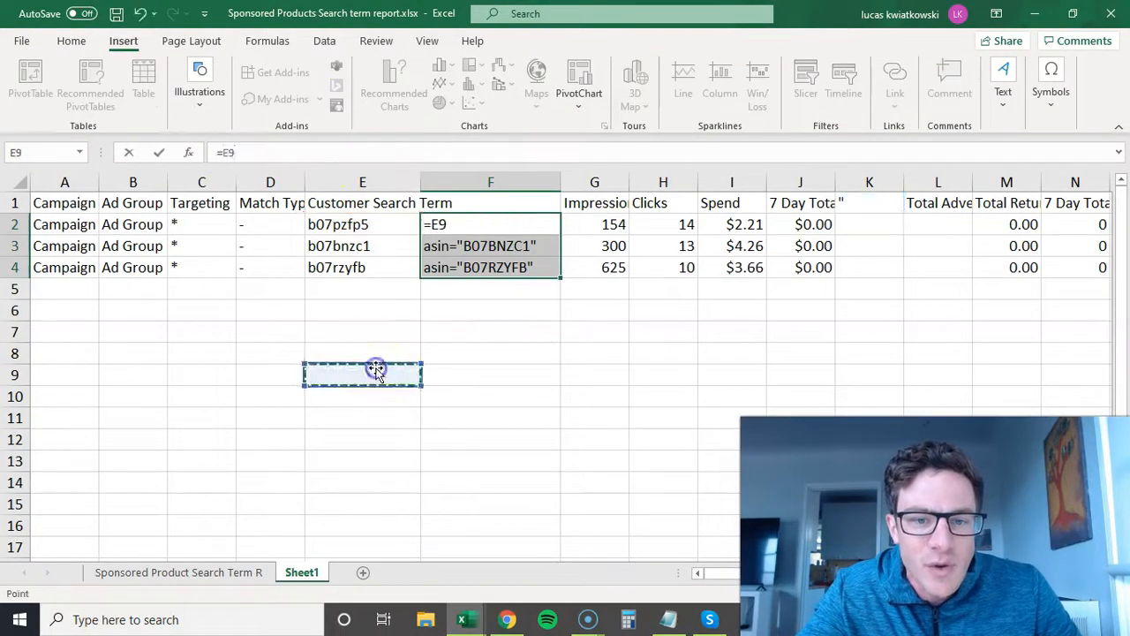
pyautogui.press('Escape')
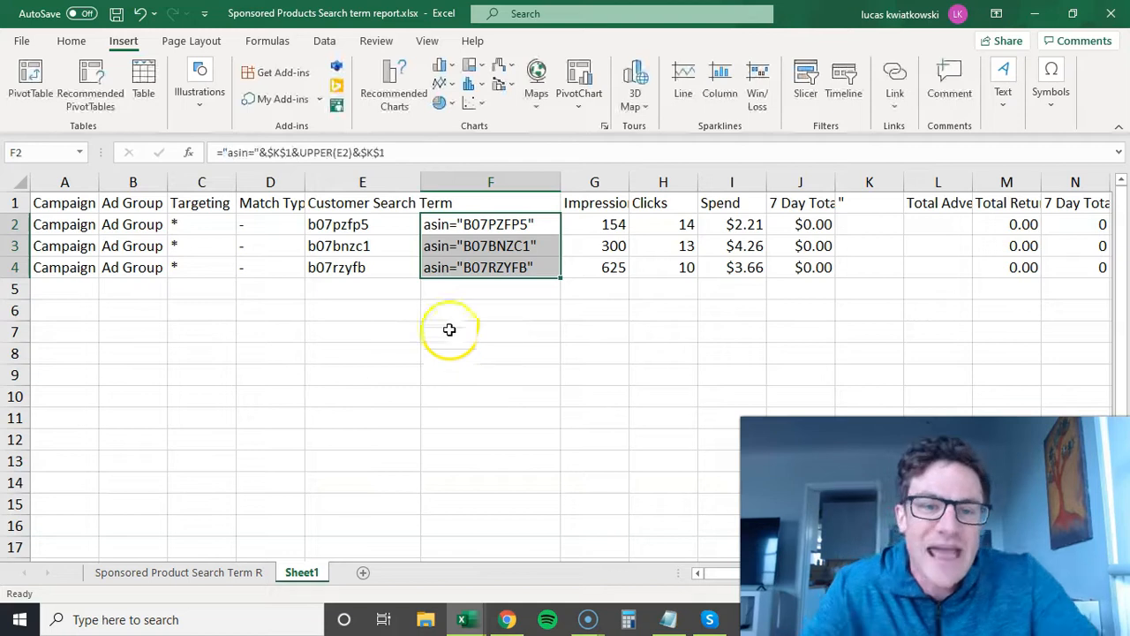